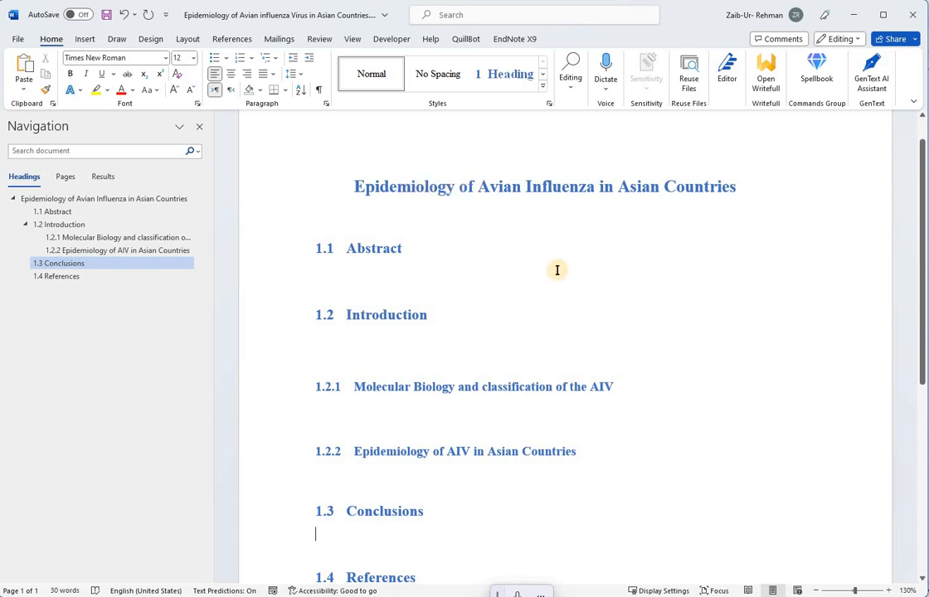
- Review the manuscript's outline headings from Abstract through Introduction and its two subsections to Conclusions and References
{"action": "left_click", "coordinate": [435, 227]}
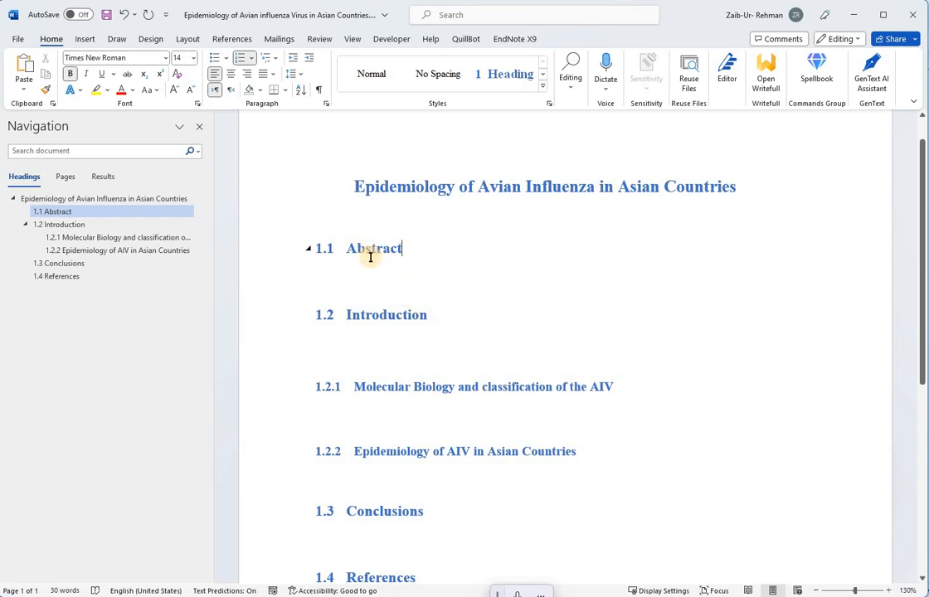
{"action": "left_click_drag", "start_coordinate": [376, 249], "coordinate": [390, 270]}
{"action": "double_click", "coordinate": [382, 317]}
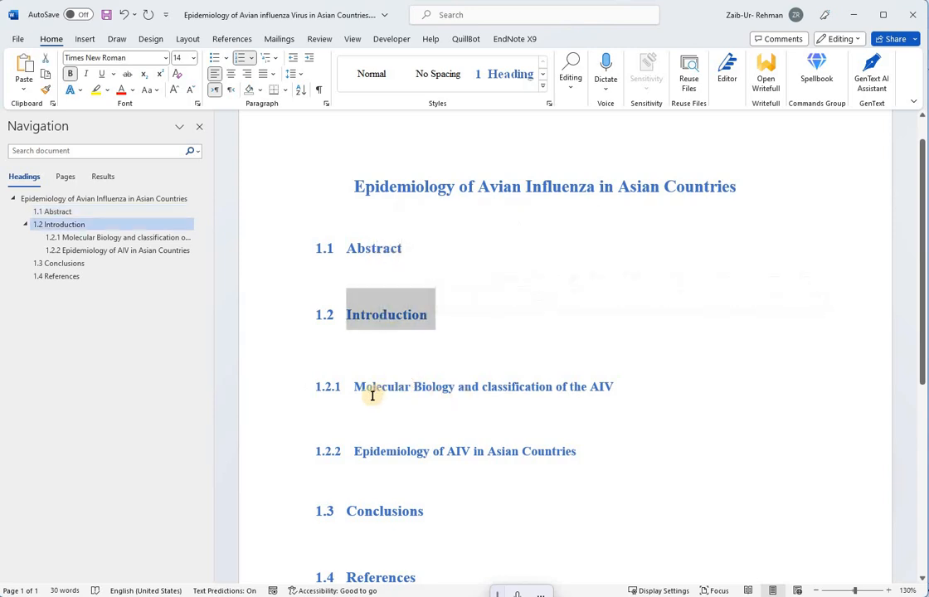
{"action": "left_click_drag", "start_coordinate": [371, 390], "coordinate": [613, 388]}
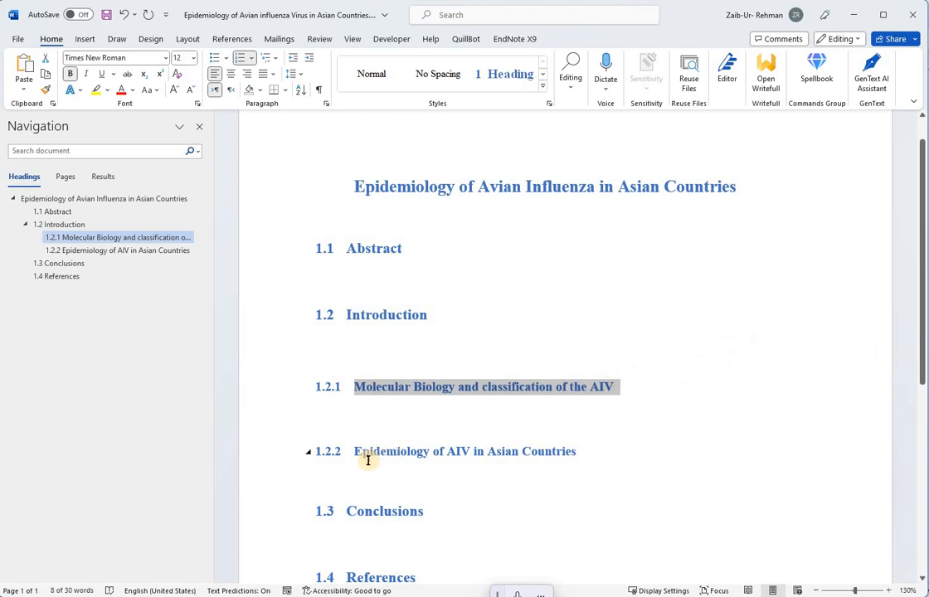
{"action": "left_click_drag", "start_coordinate": [362, 453], "coordinate": [448, 502]}
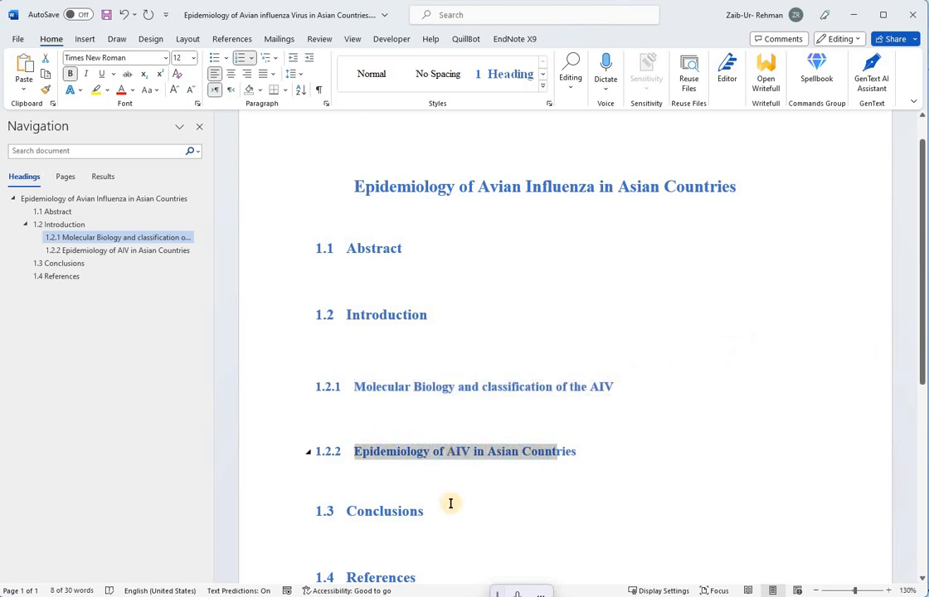
{"action": "scroll", "coordinate": [421, 503], "scroll_direction": "down", "scroll_amount": 1}
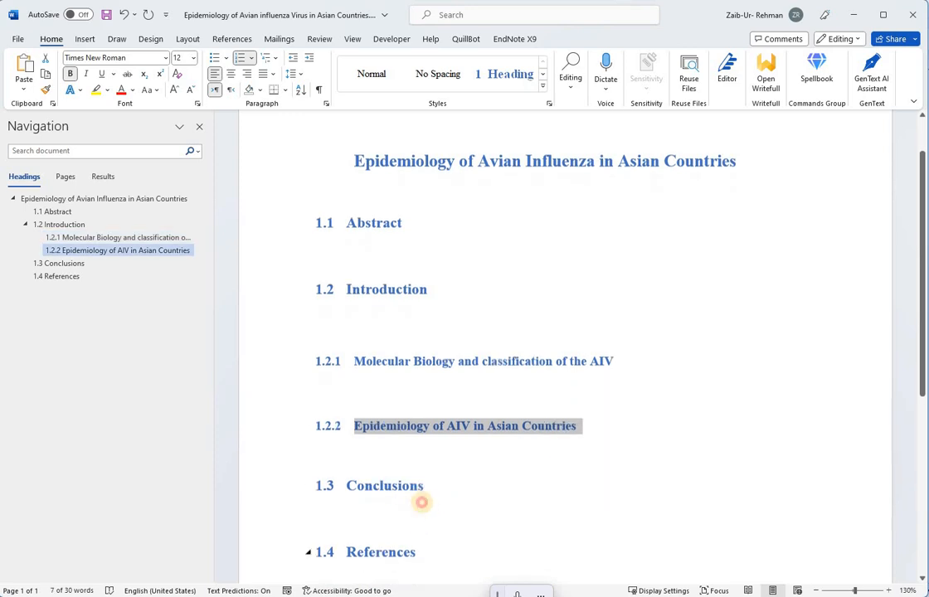
{"action": "left_click", "coordinate": [563, 502]}
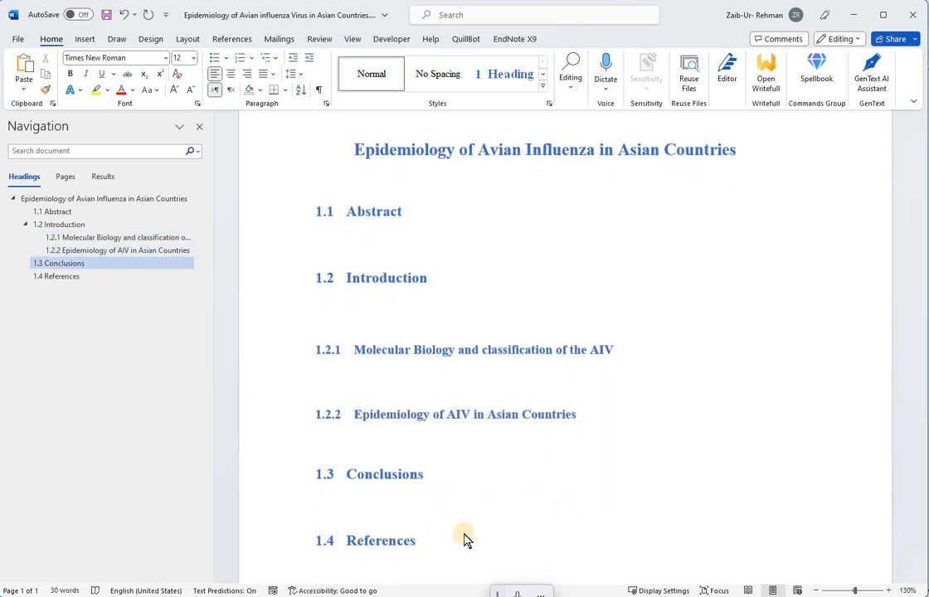
- Switch to EndNote's Avian influenza Library, sort by file attachments and preview the goose astrovirus and both psittacosis references
{"action": "left_click", "coordinate": [485, 483]}
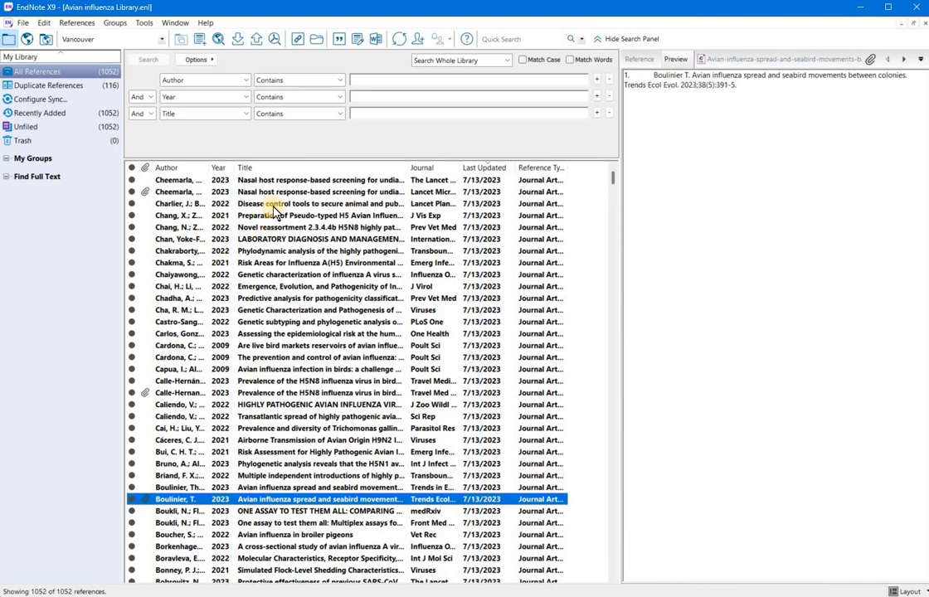
{"action": "left_click", "coordinate": [146, 168]}
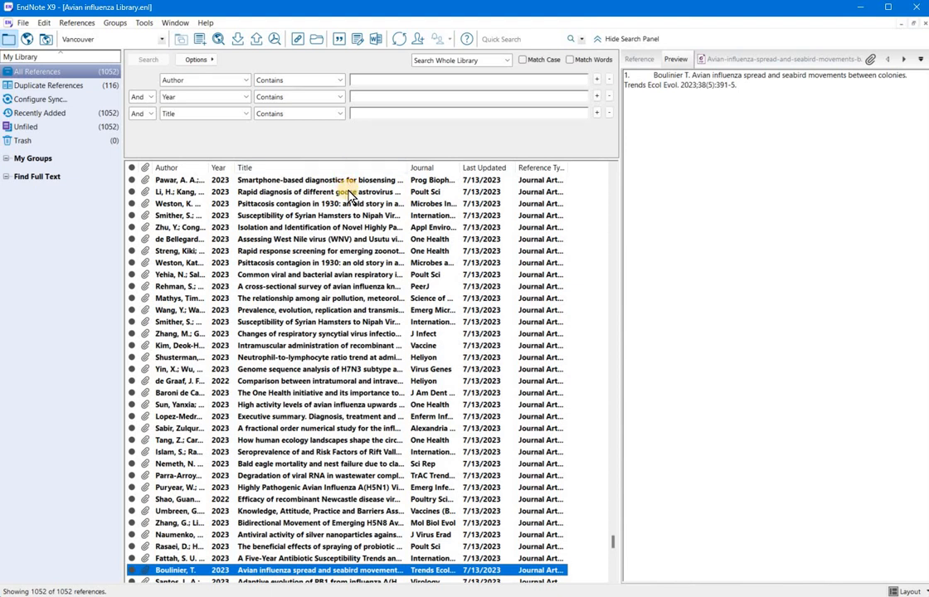
{"action": "left_click", "coordinate": [335, 192]}
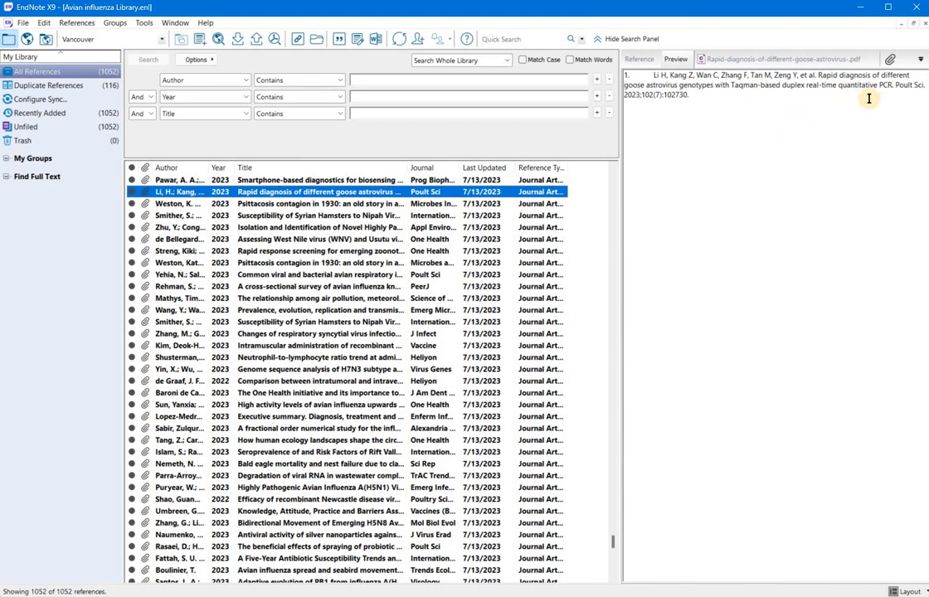
{"action": "left_click", "coordinate": [393, 205]}
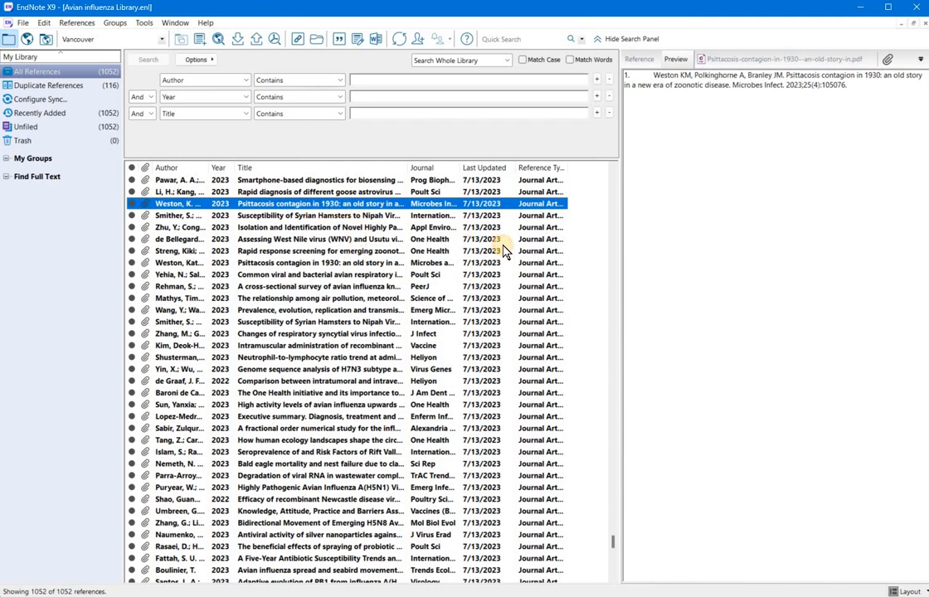
{"action": "left_click", "coordinate": [370, 124]}
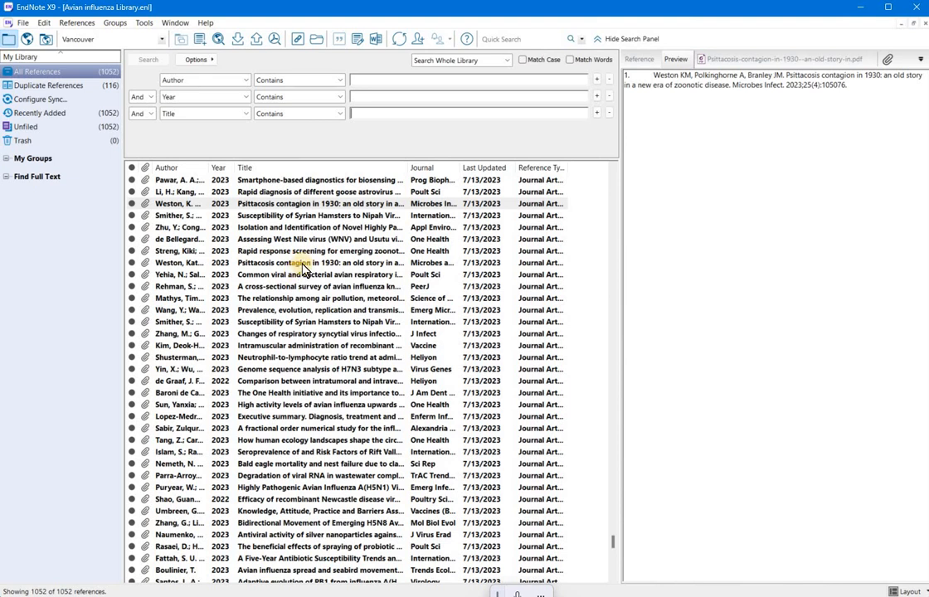
{"action": "left_click", "coordinate": [298, 267]}
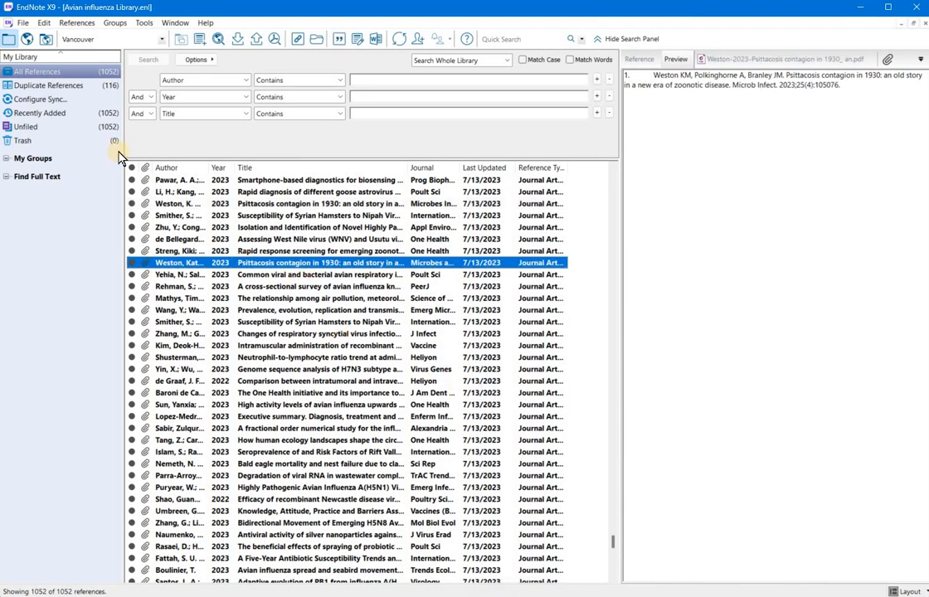
- Find duplicates across all references in the library and move the duplicate copies to the trash
{"action": "key", "text": "ctrl+a"}
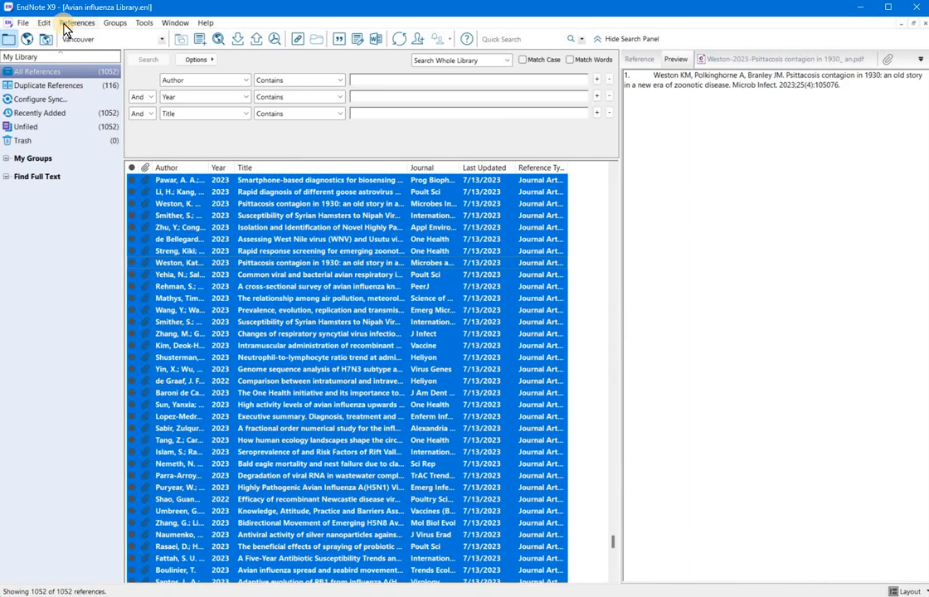
{"action": "left_click", "coordinate": [65, 21]}
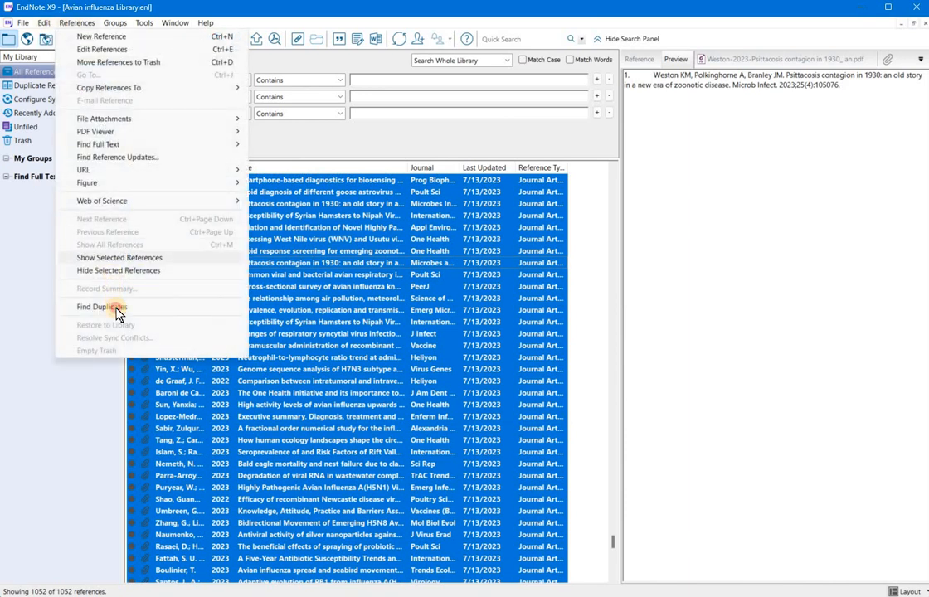
{"action": "left_click", "coordinate": [103, 307]}
{"action": "left_click", "coordinate": [605, 217]}
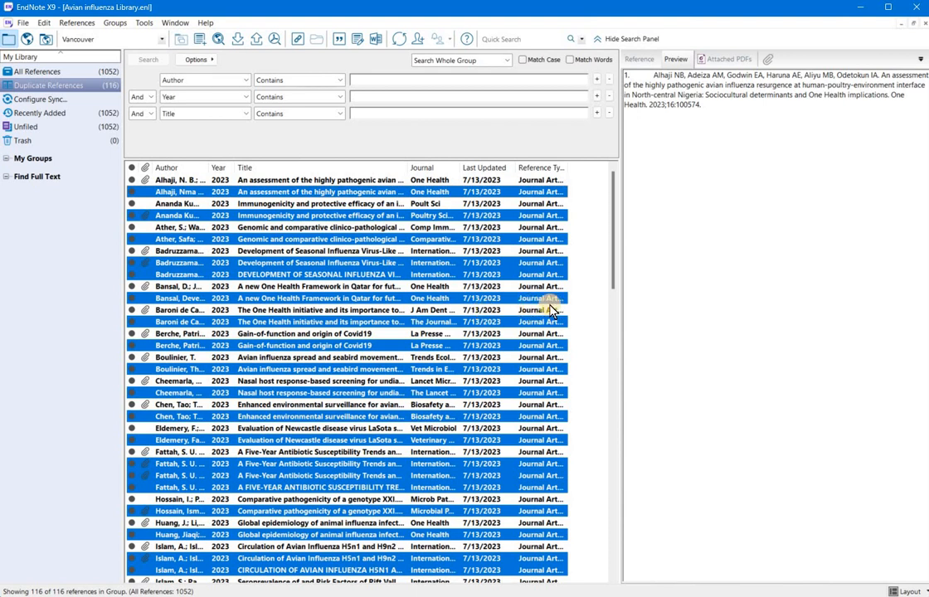
{"action": "key", "text": "Delete"}
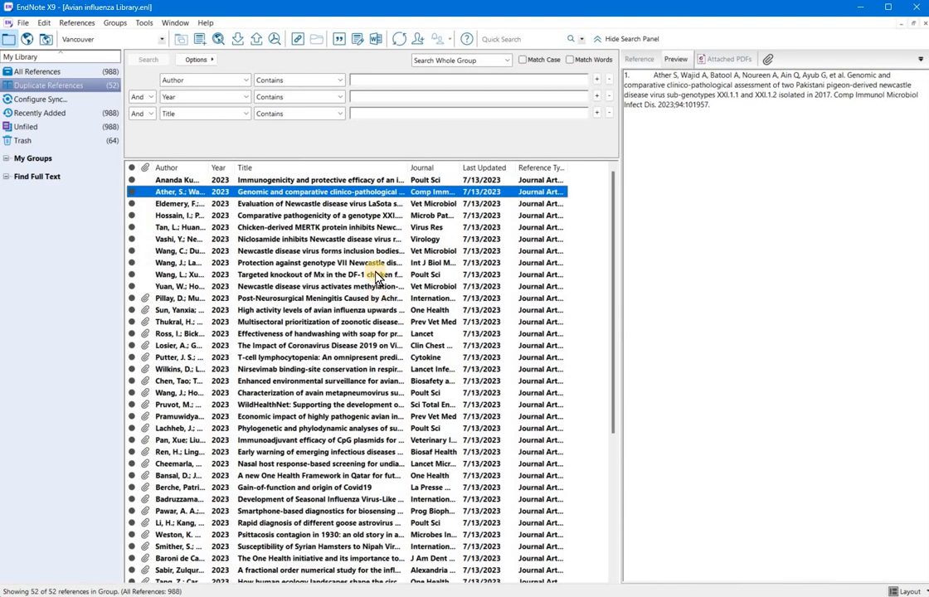
- Search the library for titles containing "newcastle disease virus" and move all matching references to the trash
{"action": "left_click", "coordinate": [389, 112]}
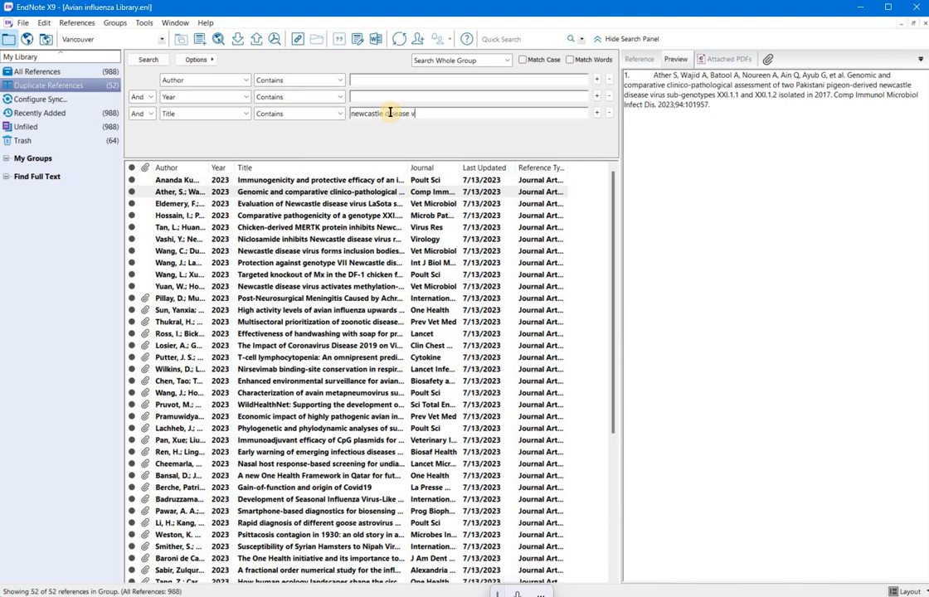
{"action": "key", "text": "Return"}
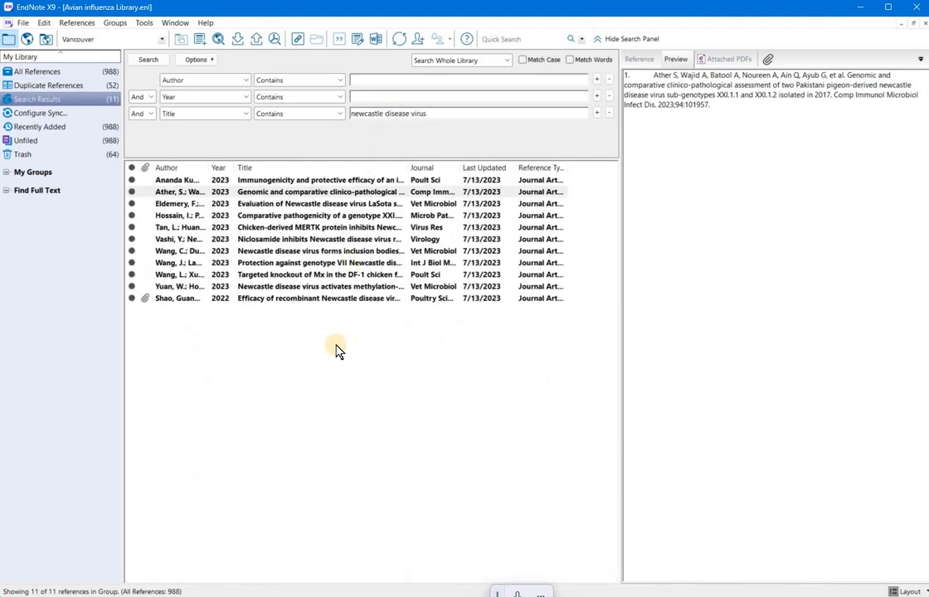
{"action": "key", "text": "ctrl+a"}
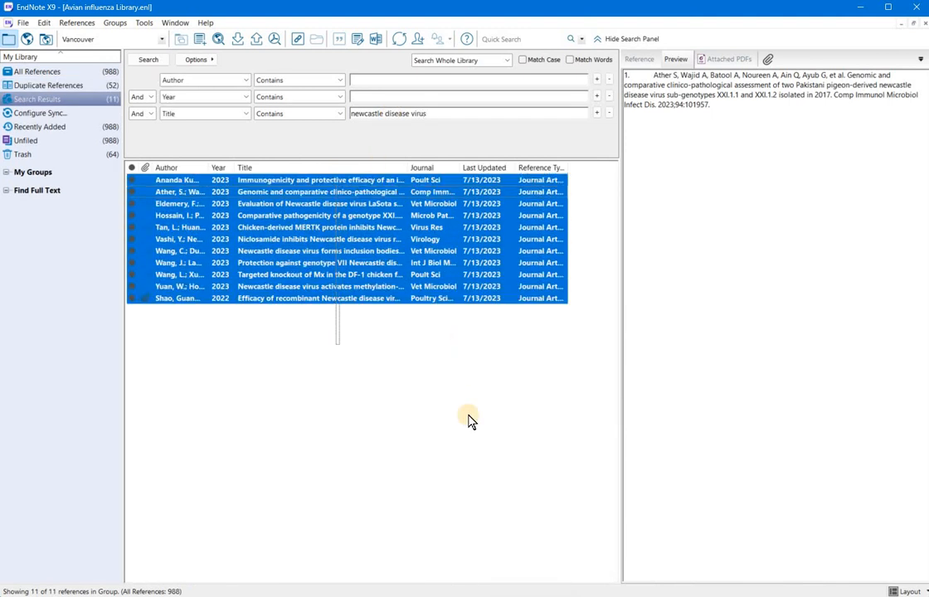
{"action": "key", "text": "Delete"}
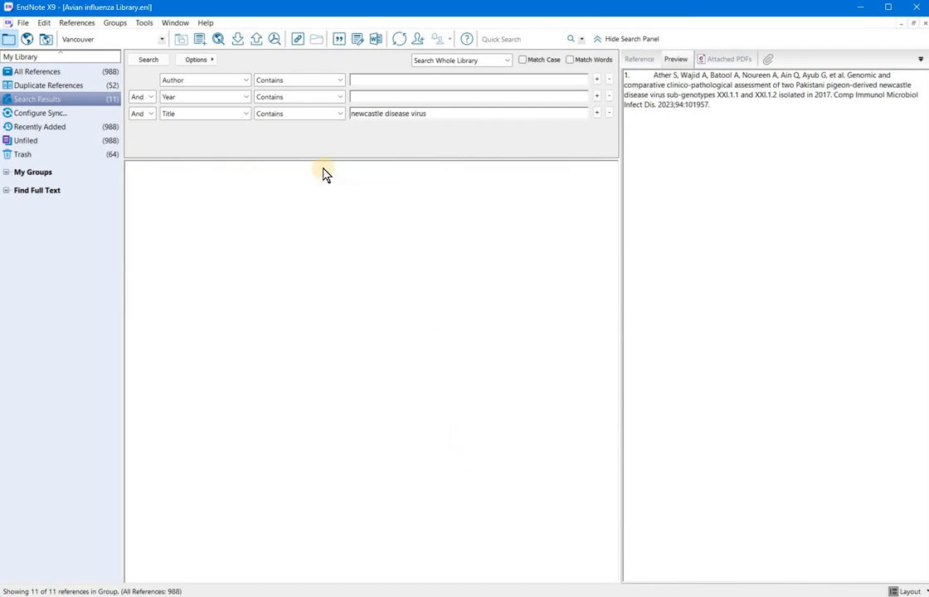
- List all references with file attachments first and open the PDF of "Mixed selling of different poultry species"
{"action": "left_click", "coordinate": [80, 73]}
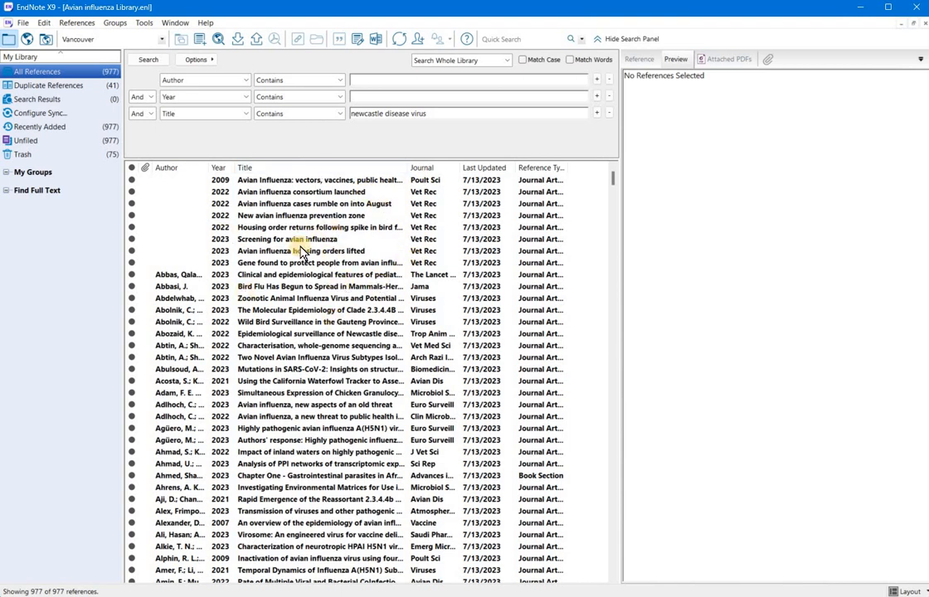
{"action": "left_click", "coordinate": [138, 167]}
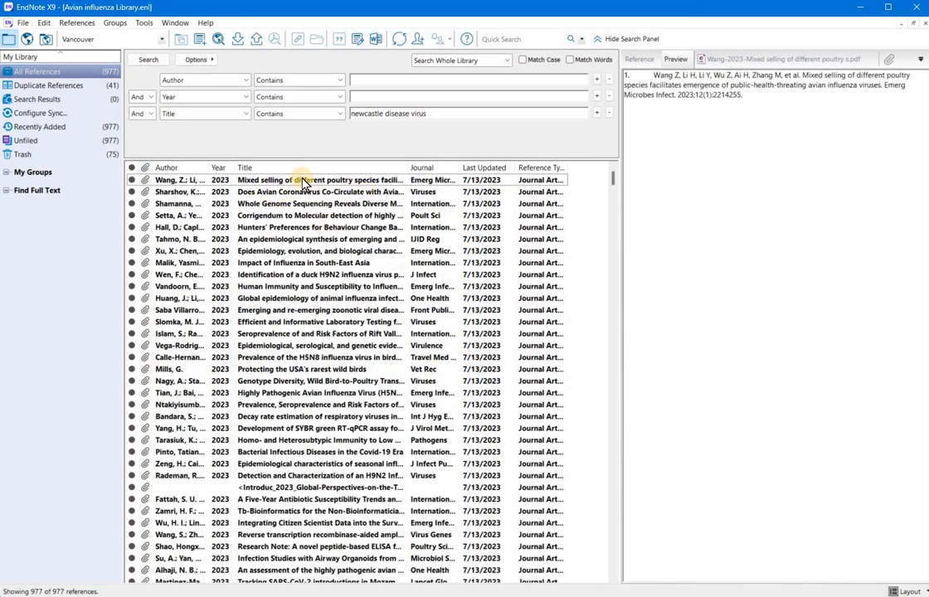
{"action": "left_click", "coordinate": [307, 180]}
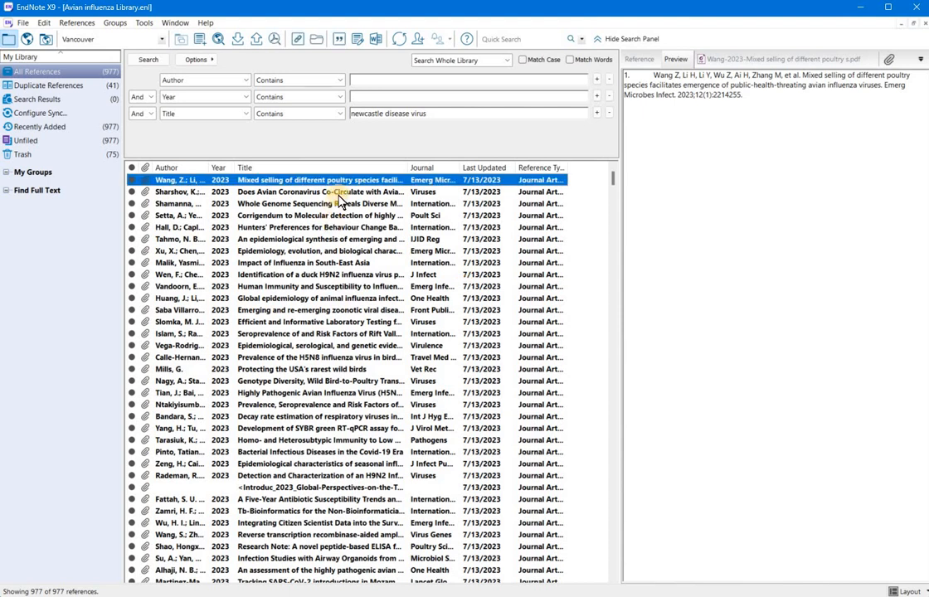
{"action": "left_click", "coordinate": [316, 40]}
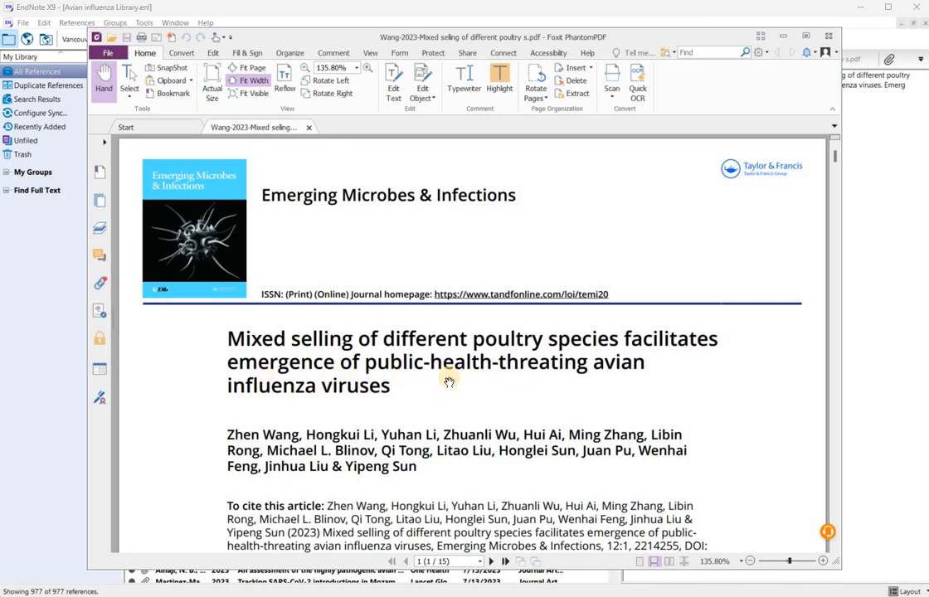
- Copy the full abstract text from the second page of the mixed poultry selling article
{"action": "scroll", "coordinate": [452, 419], "scroll_direction": "down", "scroll_amount": 2}
{"action": "scroll", "coordinate": [465, 406], "scroll_direction": "up", "scroll_amount": 2}
{"action": "scroll", "coordinate": [448, 393], "scroll_direction": "down", "scroll_amount": 5}
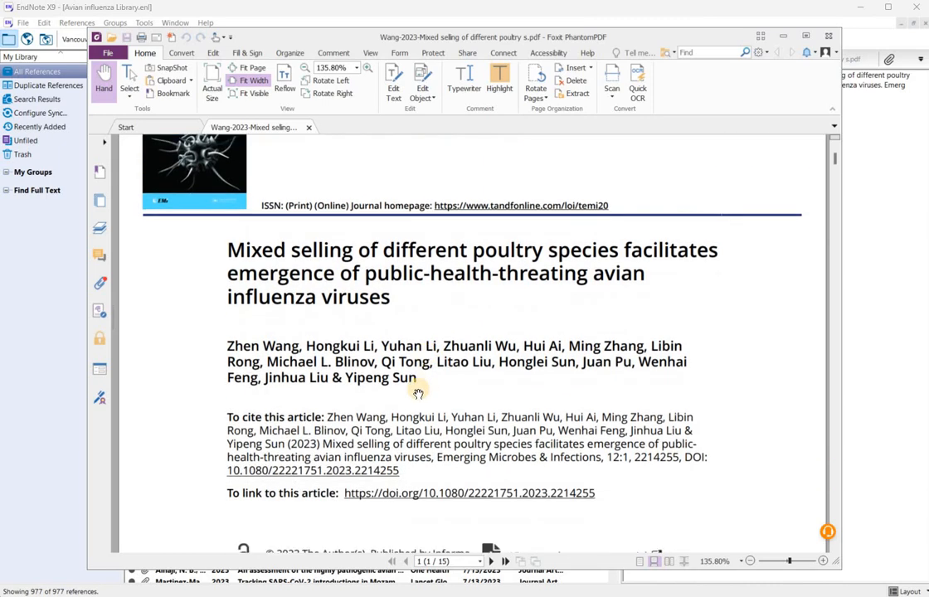
{"action": "scroll", "coordinate": [382, 423], "scroll_direction": "down", "scroll_amount": 6}
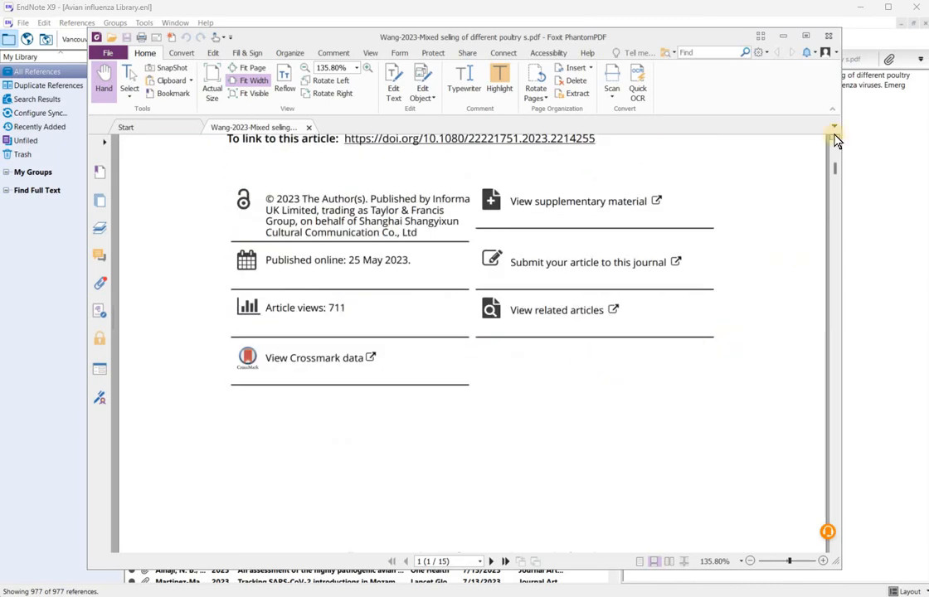
{"action": "scroll", "coordinate": [837, 198], "scroll_direction": "down", "scroll_amount": 14}
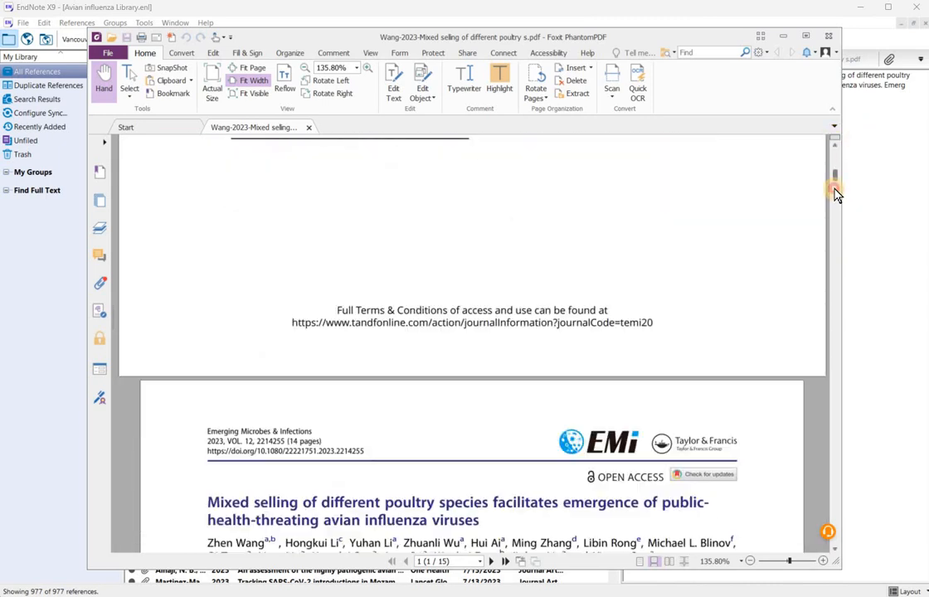
{"action": "scroll", "coordinate": [275, 264], "scroll_direction": "up", "scroll_amount": 4}
{"action": "scroll", "coordinate": [228, 300], "scroll_direction": "up", "scroll_amount": 1}
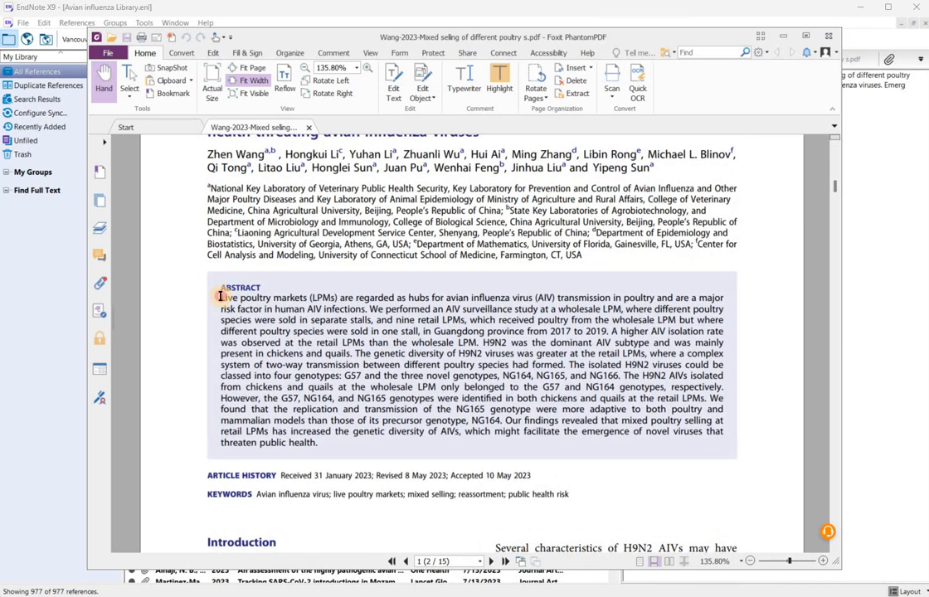
{"action": "mouse_move", "coordinate": [220, 297]}
{"action": "left_mouse_down"}
{"action": "mouse_move", "coordinate": [326, 408]}
{"action": "mouse_move", "coordinate": [337, 441]}
{"action": "left_mouse_up"}
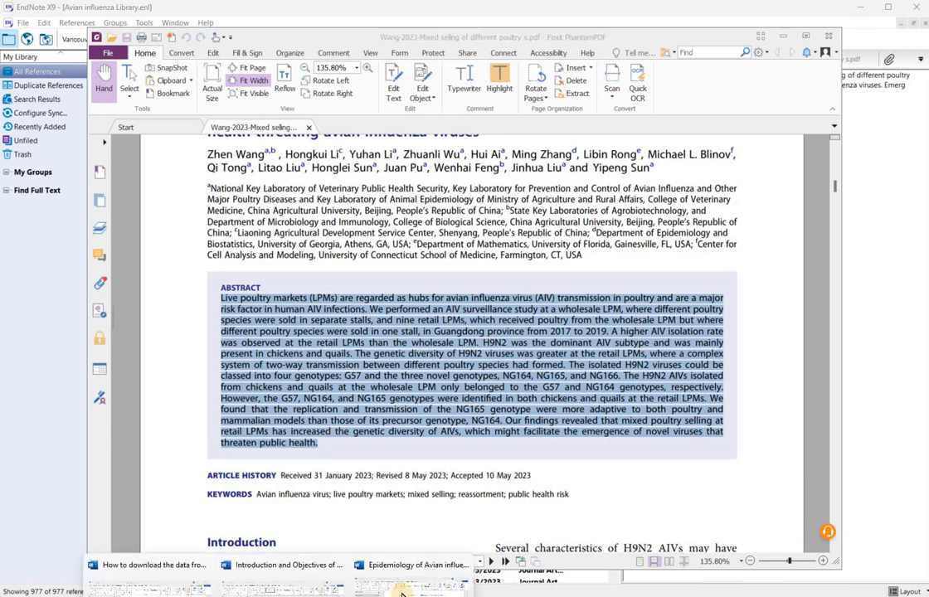
- Switch to the Epidemiology of Avian Influenza document in Word and paste the abstract as text only under 1.2 Introduction
{"action": "left_click", "coordinate": [357, 560]}
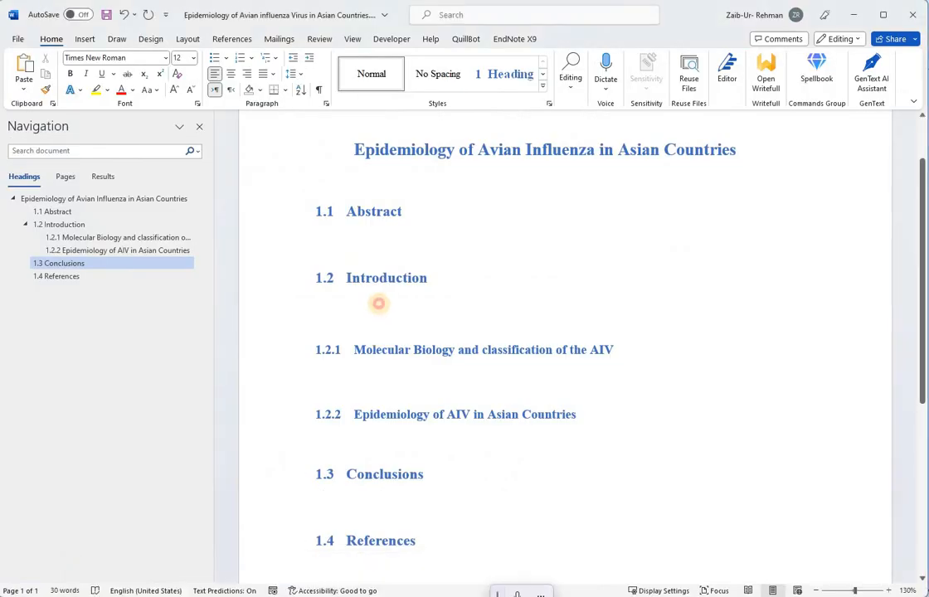
{"action": "left_click", "coordinate": [382, 306]}
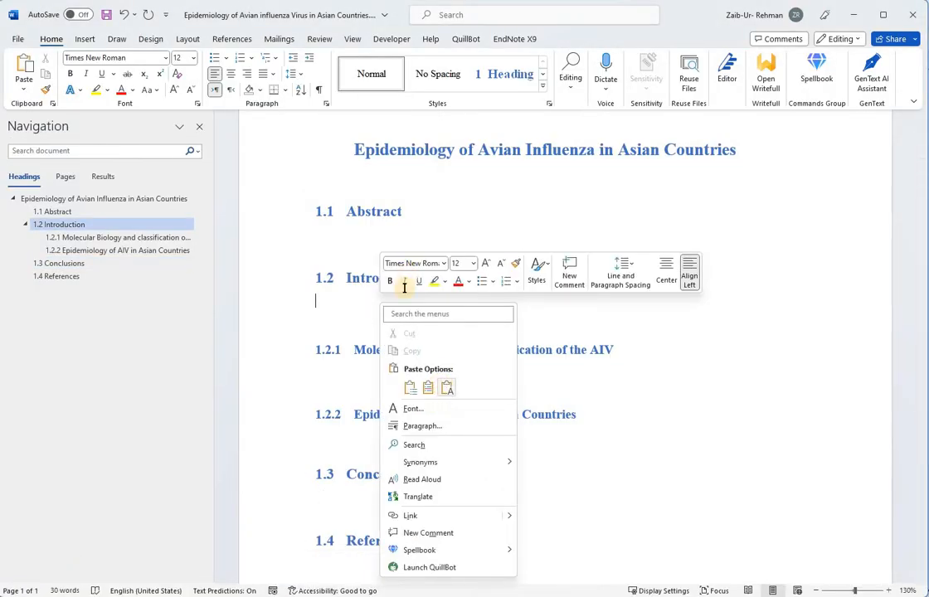
{"action": "left_click", "coordinate": [443, 389]}
{"action": "scroll", "coordinate": [432, 183], "scroll_direction": "up", "scroll_amount": 2}
{"action": "scroll", "coordinate": [431, 182], "scroll_direction": "up", "scroll_amount": 5}
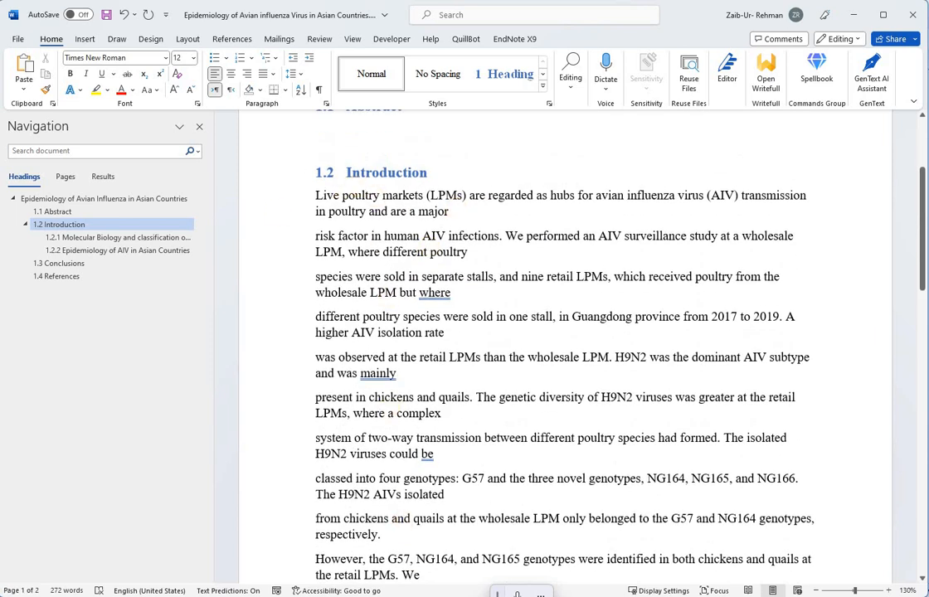
- Join the pasted abstract under 1.2 Introduction into one paragraph by replacing every ^p with a space in the selection only
{"action": "left_click_drag", "start_coordinate": [340, 196], "coordinate": [375, 325]}
{"action": "scroll", "coordinate": [394, 510], "scroll_direction": "down", "scroll_amount": 3}
{"action": "mouse_move", "coordinate": [394, 510]}
{"action": "left_mouse_down"}
{"action": "mouse_move", "coordinate": [365, 507]}
{"action": "mouse_move", "coordinate": [394, 512]}
{"action": "left_mouse_up"}
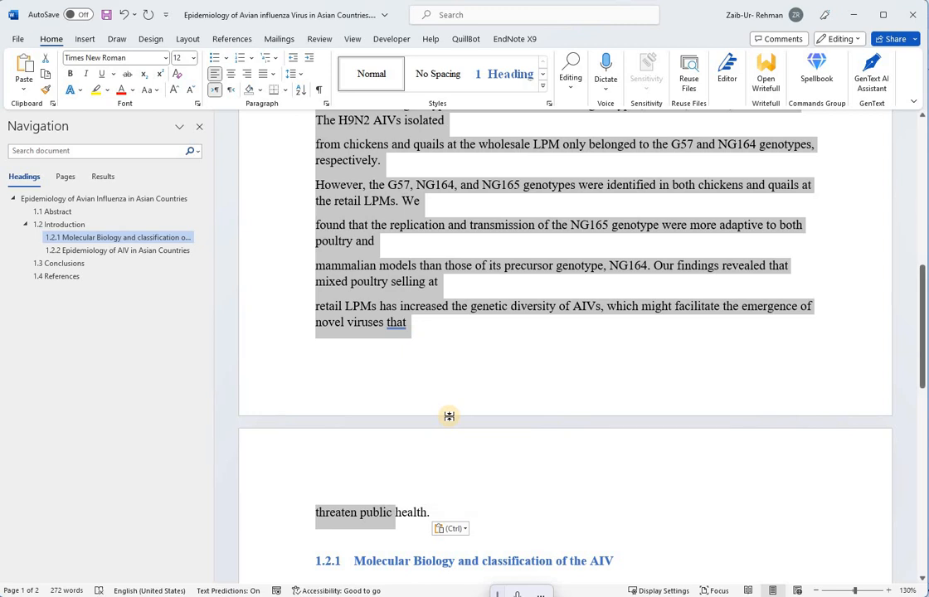
{"action": "key", "text": "ctrl"}
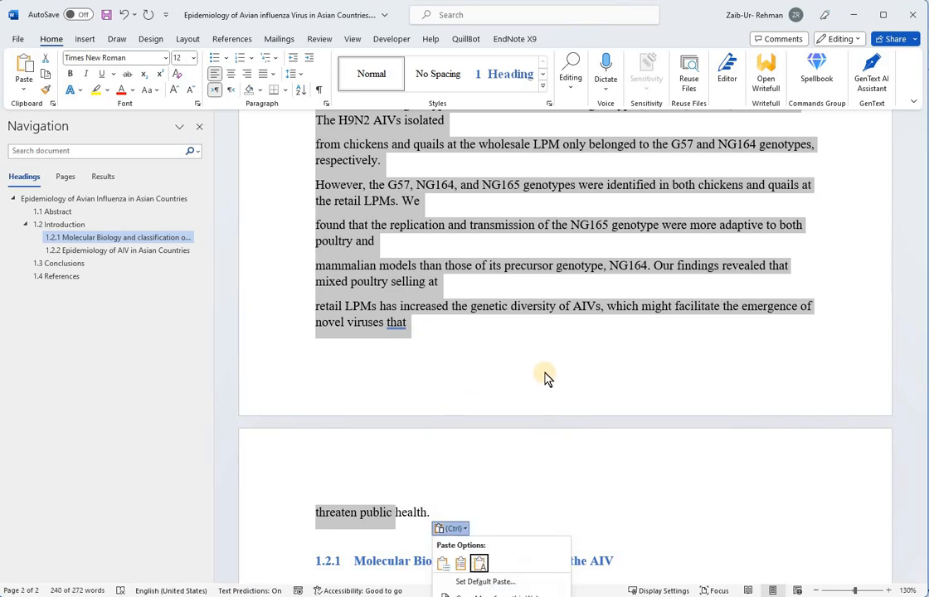
{"action": "key", "text": "Escape"}
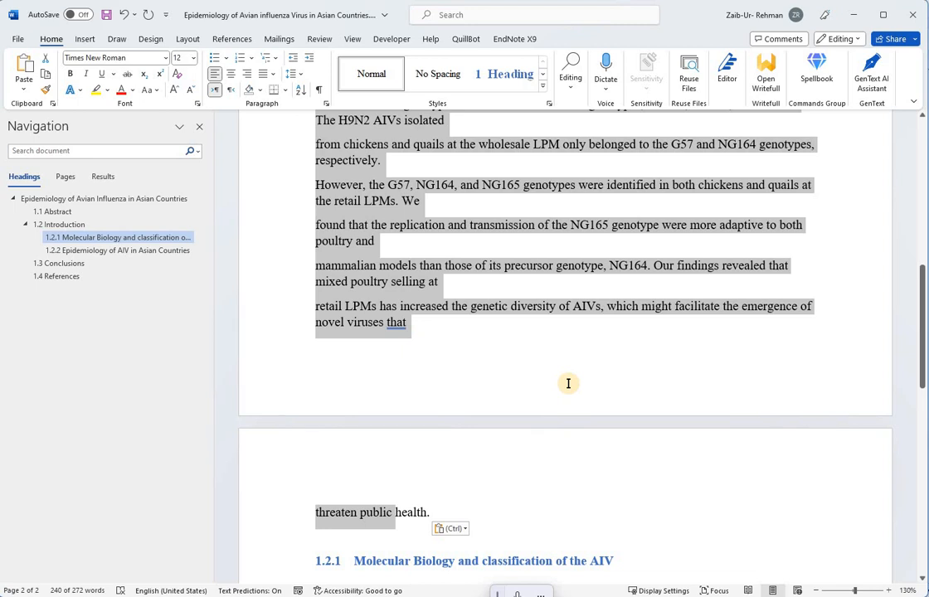
{"action": "key", "text": "ctrl+h"}
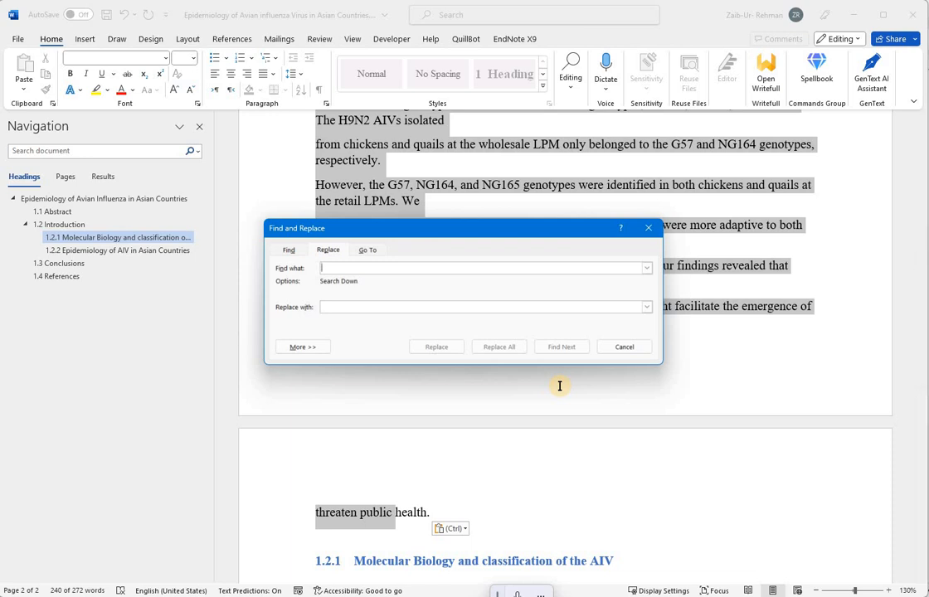
{"action": "type", "text": "^p"}
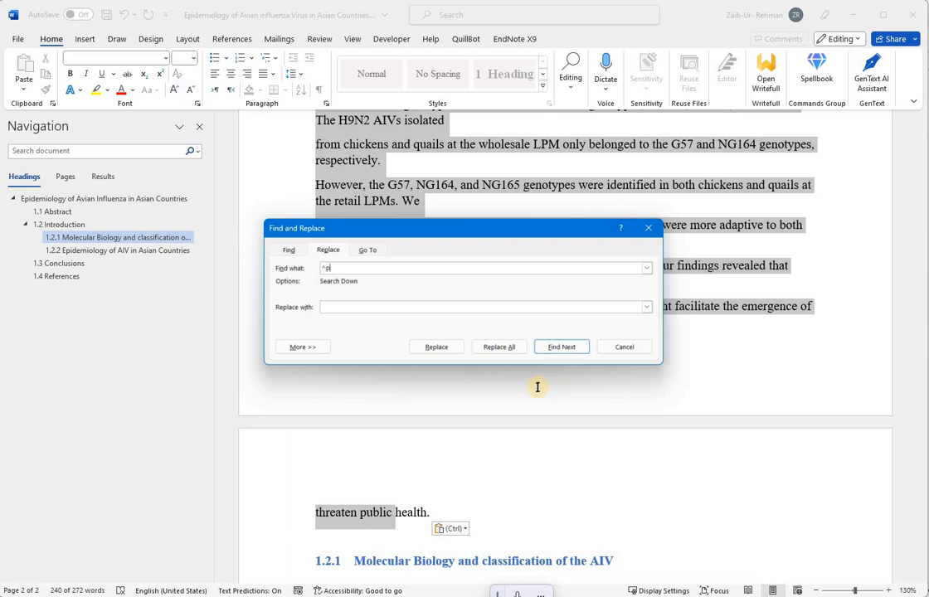
{"action": "left_click", "coordinate": [349, 309]}
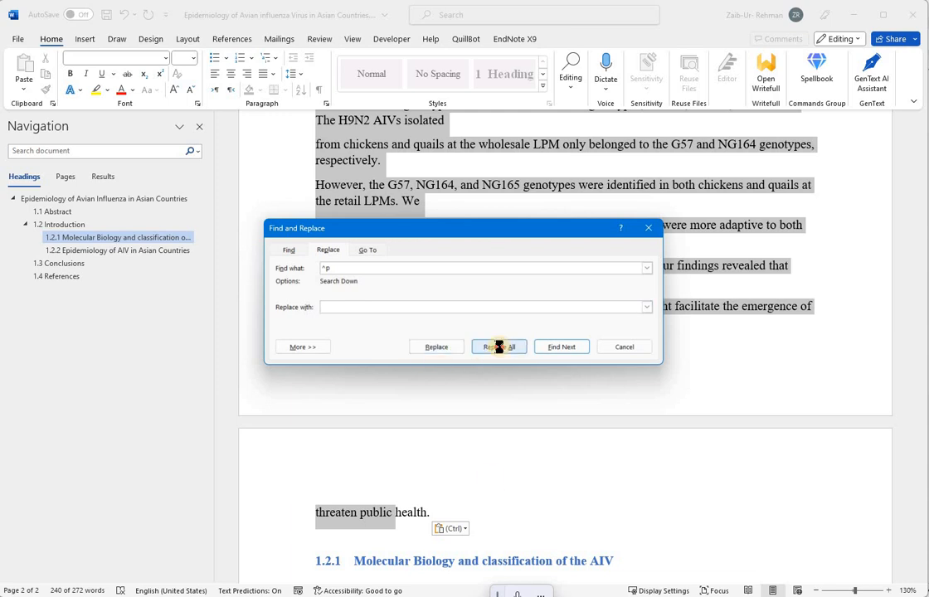
{"action": "key", "text": "alt+a"}
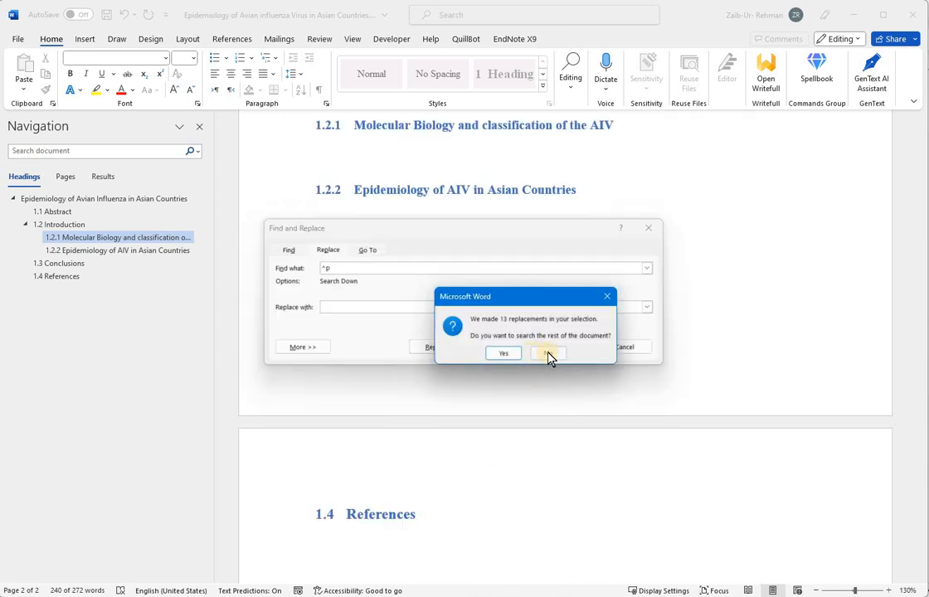
{"action": "left_click", "coordinate": [549, 353]}
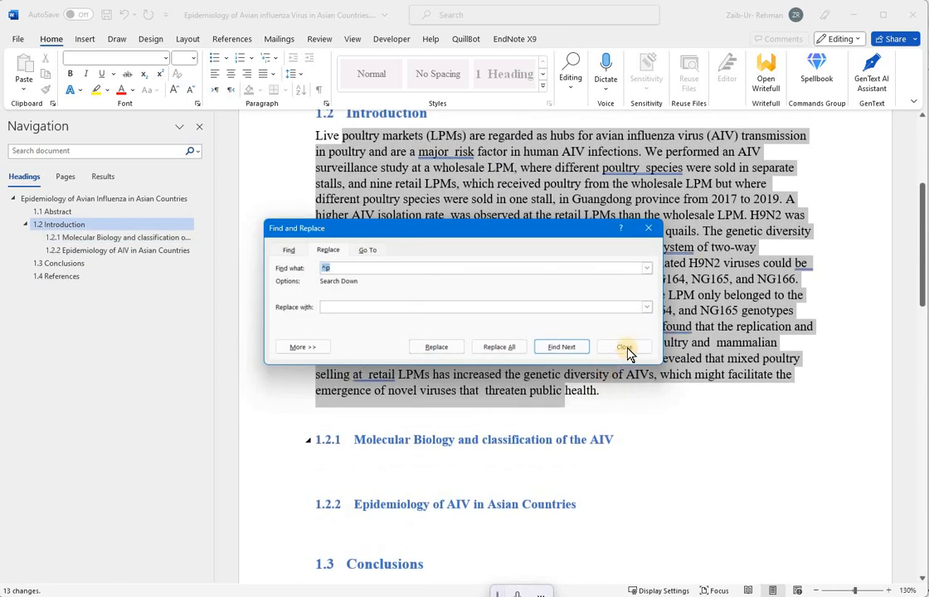
{"action": "left_click", "coordinate": [625, 348]}
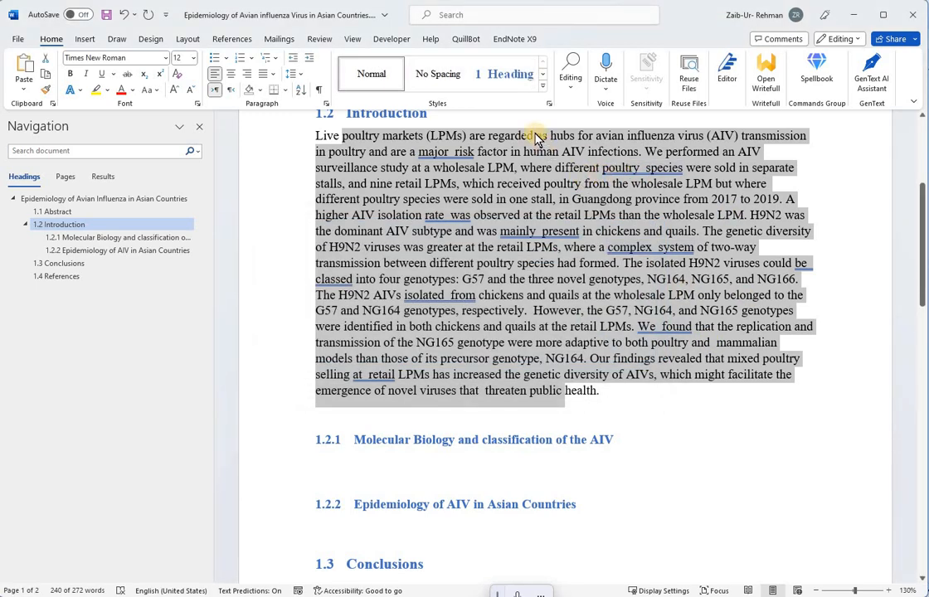
- Justify the abstract paragraph under 1.2 Introduction and place the insertion point before its final period
{"action": "left_click", "coordinate": [535, 141]}
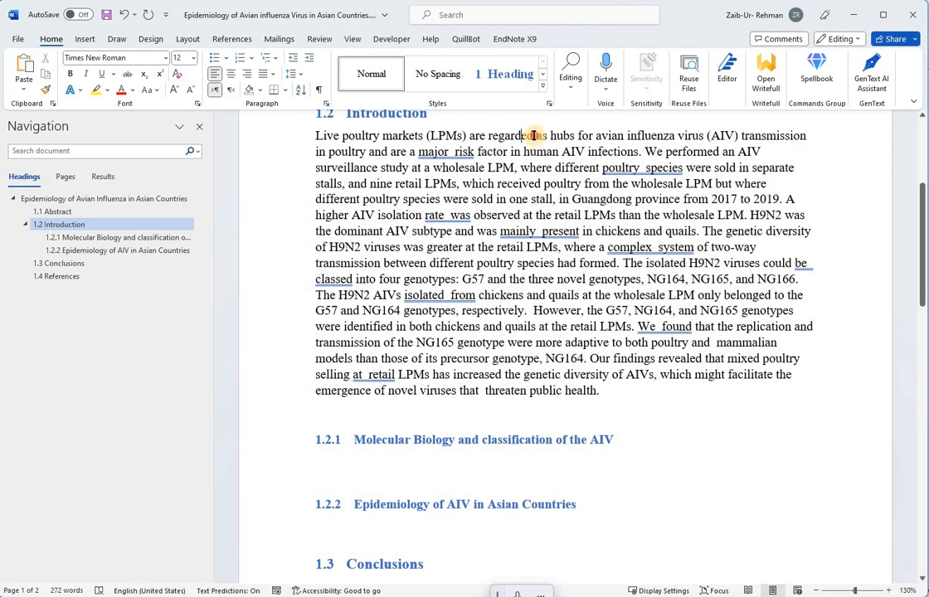
{"action": "left_click", "coordinate": [576, 395], "text": "shift"}
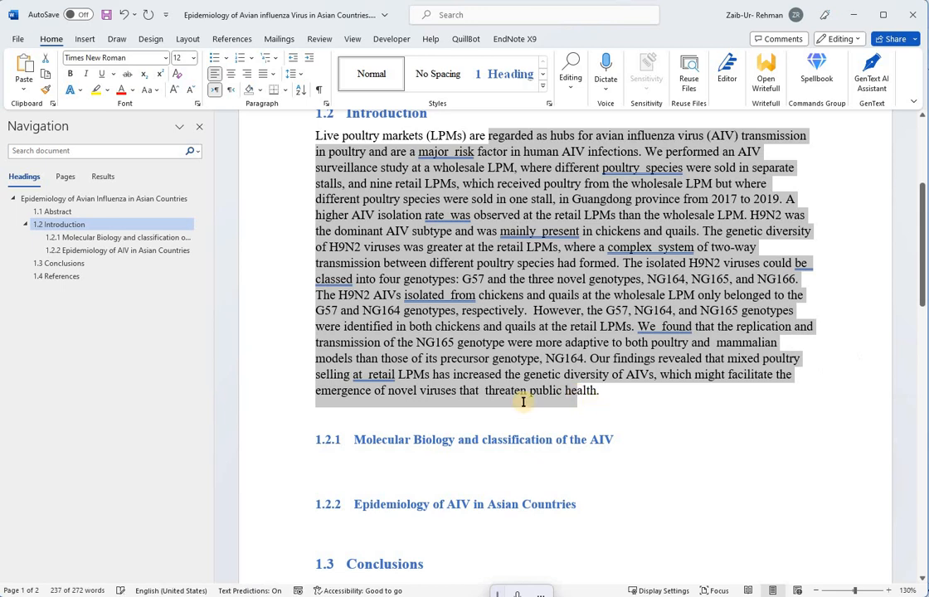
{"action": "key", "text": "ctrl+j"}
{"action": "left_click", "coordinate": [415, 408]}
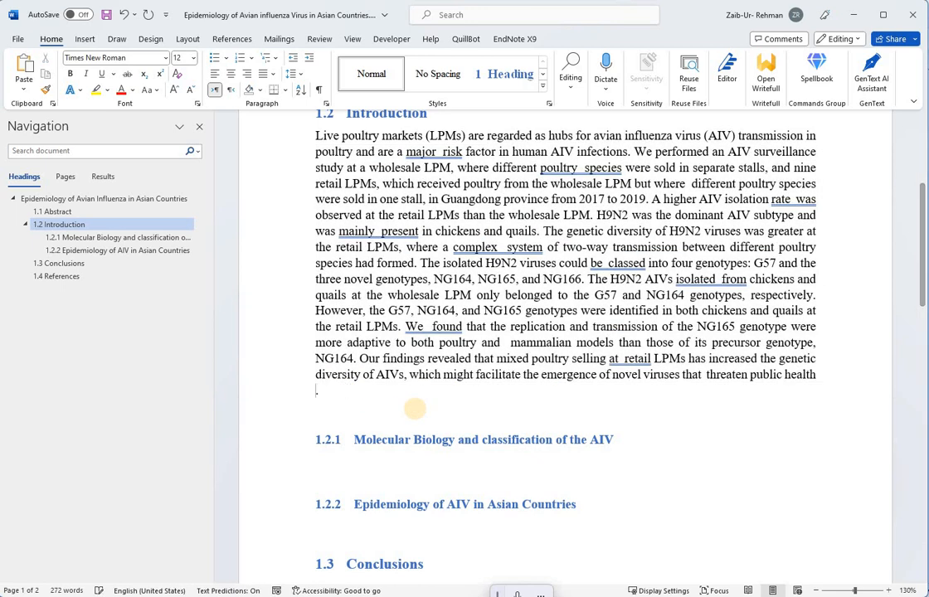
- Copy the abstract, insert the "Mixed selling of different poultry species" reference from EndNote as a citation, and dismiss the output style dialogs
{"action": "mouse_move", "coordinate": [308, 150]}
{"action": "left_mouse_down"}
{"action": "mouse_move", "coordinate": [400, 357]}
{"action": "mouse_move", "coordinate": [419, 365]}
{"action": "left_mouse_up"}
{"action": "key", "text": "ctrl+c"}
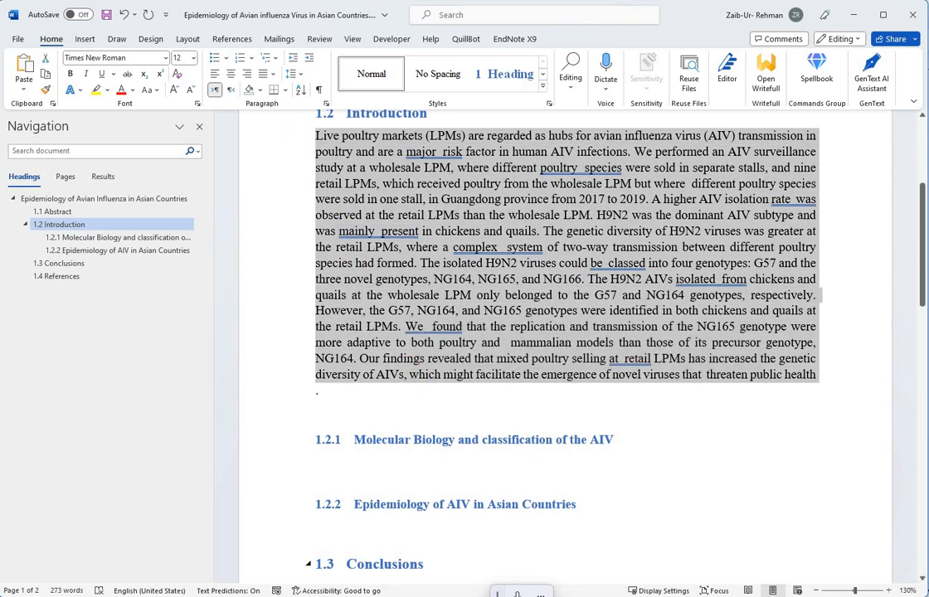
{"action": "key", "text": "alt+Tab"}
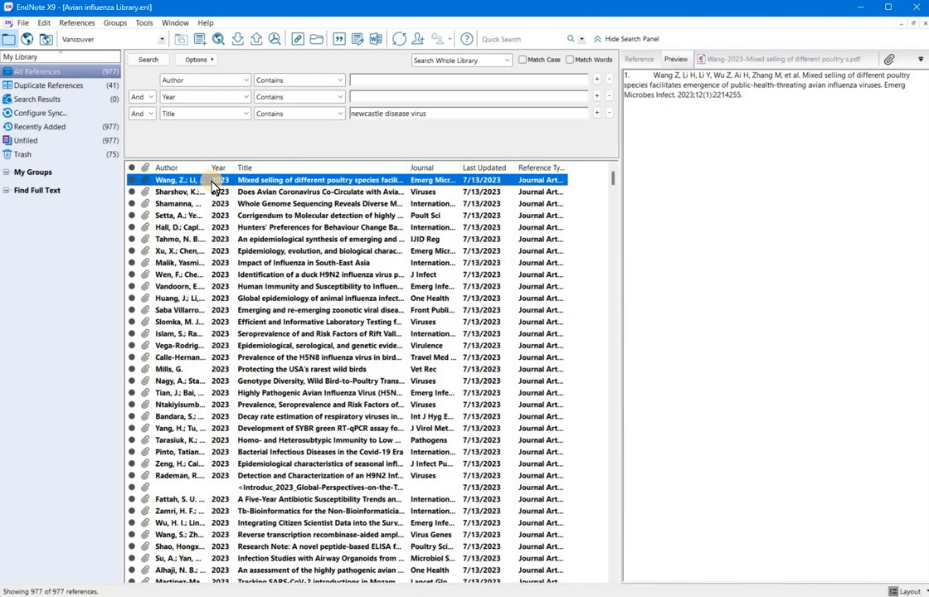
{"action": "left_click", "coordinate": [339, 41]}
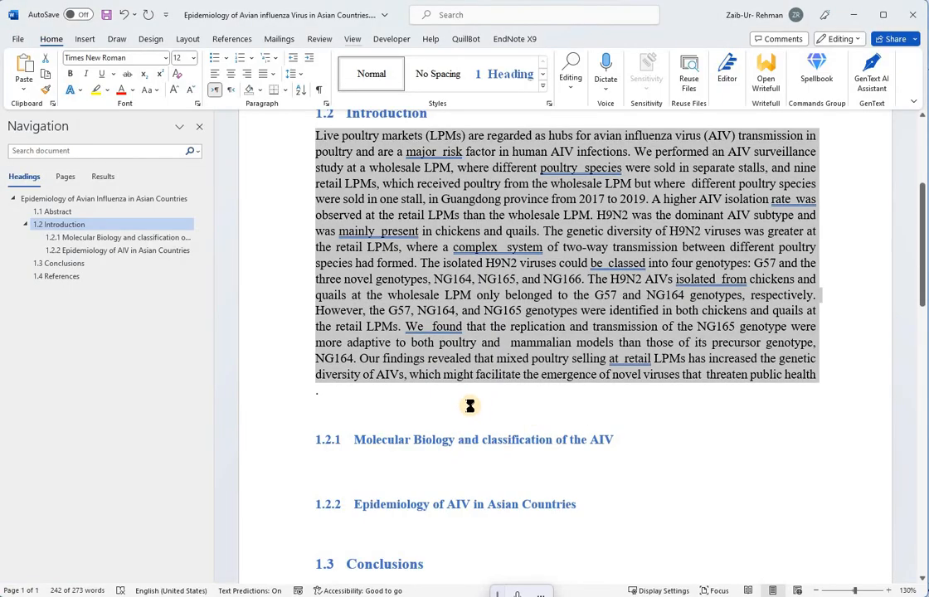
{"action": "left_click", "coordinate": [623, 365]}
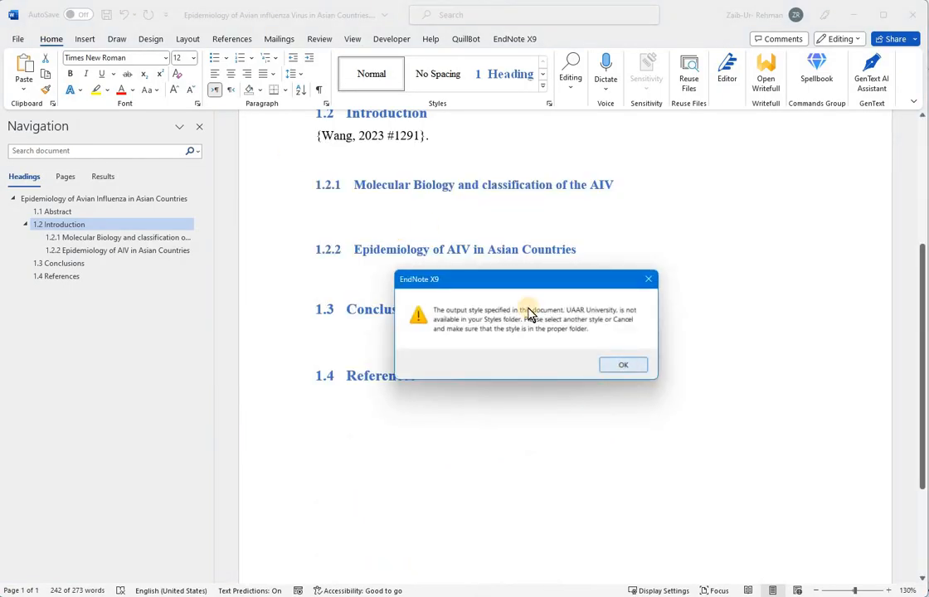
{"action": "left_click", "coordinate": [562, 403]}
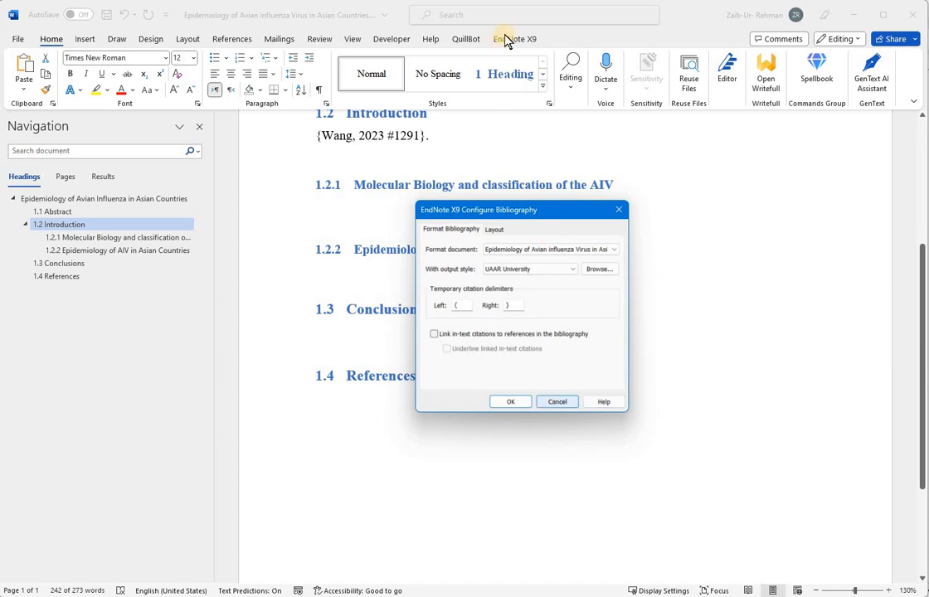
- Set the EndNote output style of the document to APA 6th
{"action": "left_click", "coordinate": [248, 59]}
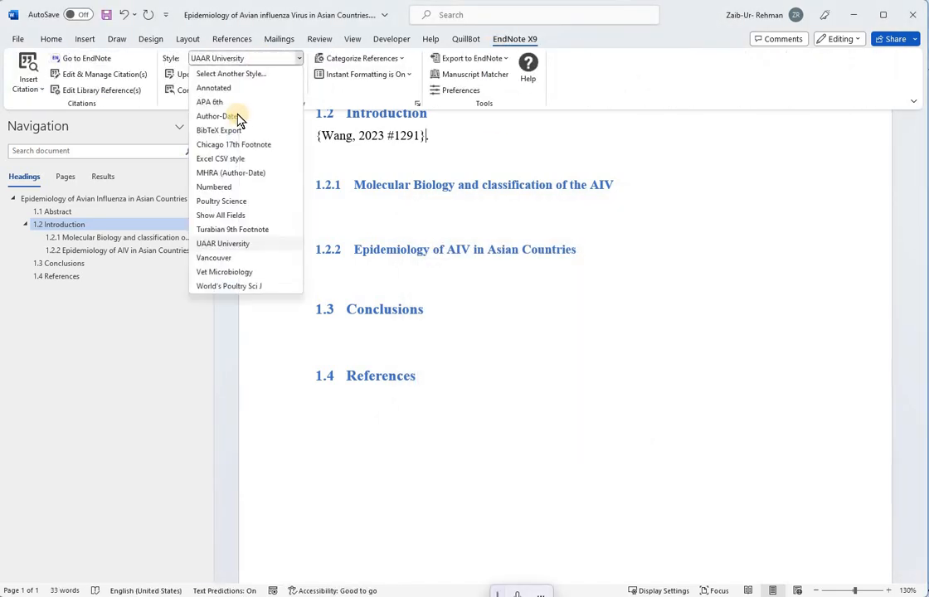
{"action": "left_click", "coordinate": [235, 103]}
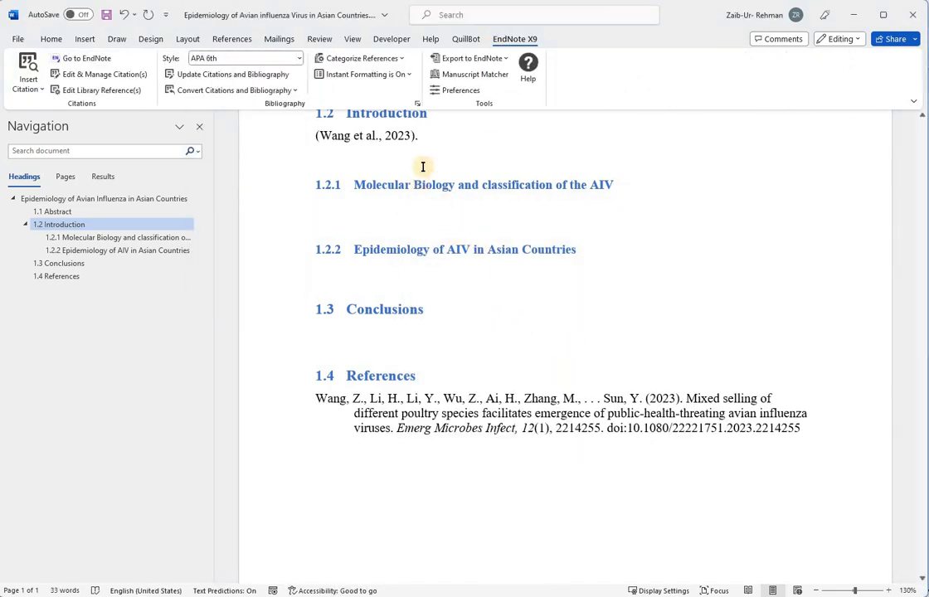
{"action": "scroll", "coordinate": [400, 251], "scroll_direction": "up", "scroll_amount": 3}
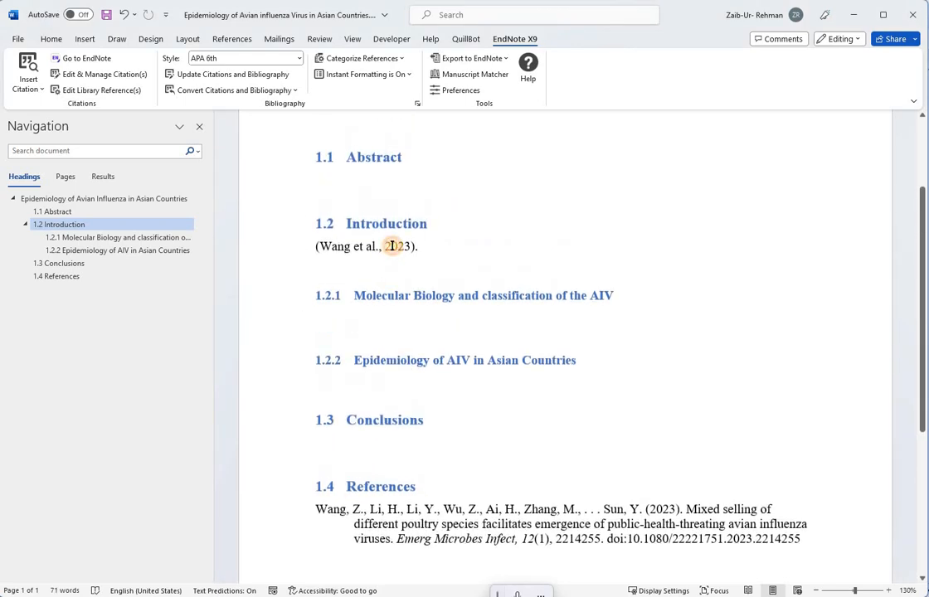
- Restore the abstract text under 1.2 Introduction and insert the mixed poultry selling citation from EndNote before its final period
{"action": "left_click", "coordinate": [321, 247]}
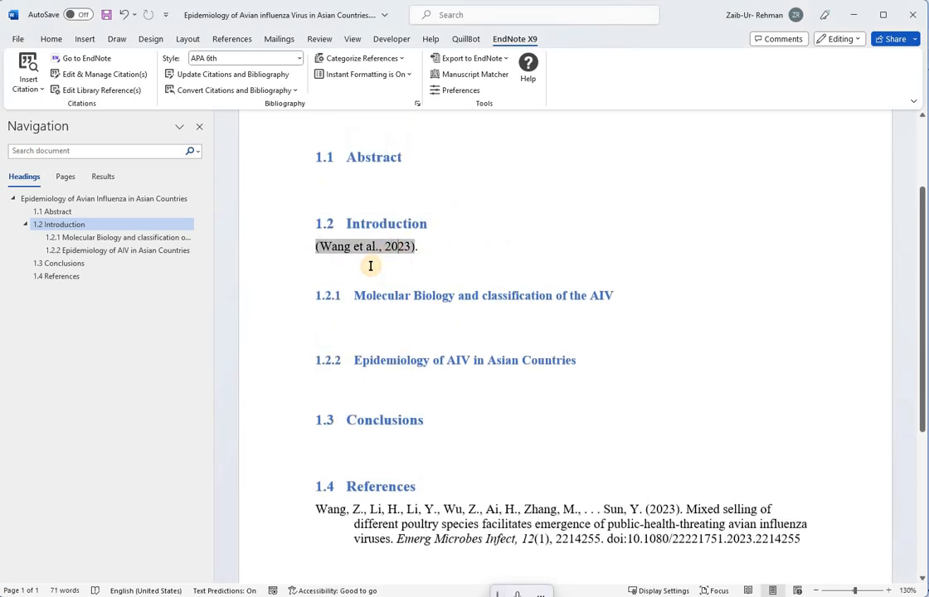
{"action": "key", "text": "ctrl+v"}
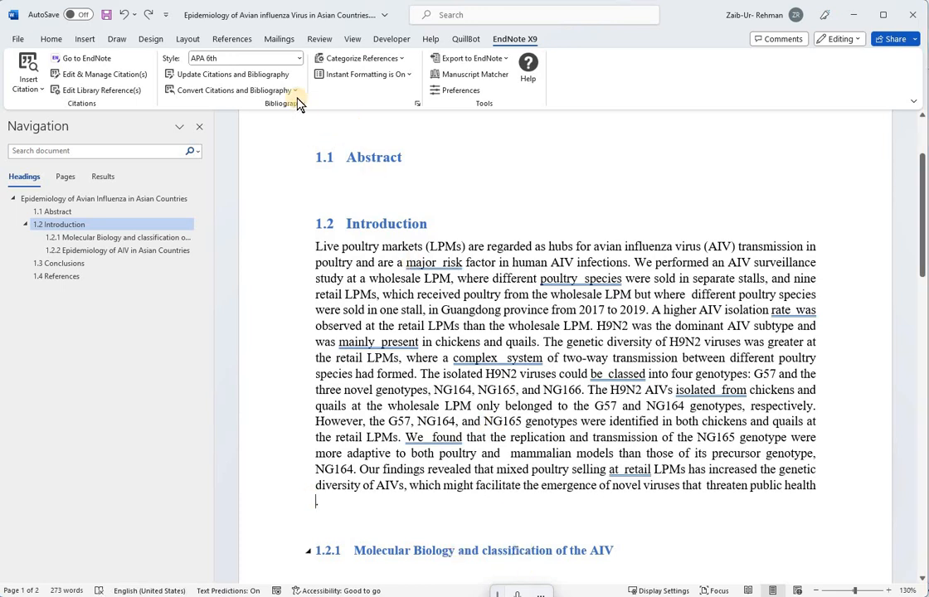
{"action": "key", "text": "alt+Tab"}
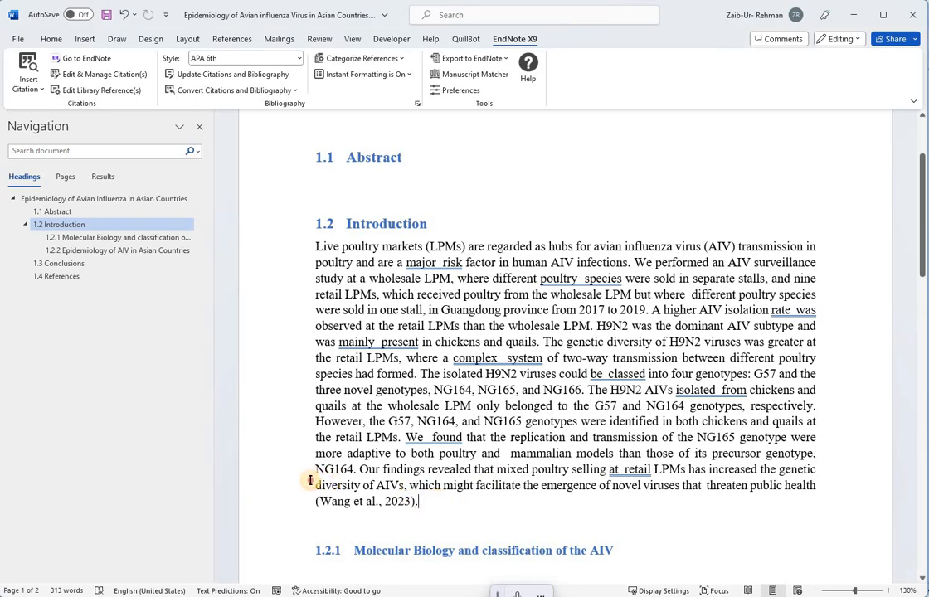
- Check the in-text citation closing the abstract and its full bibliography entry under 1.4 References
{"action": "left_click_drag", "start_coordinate": [307, 481], "coordinate": [349, 504]}
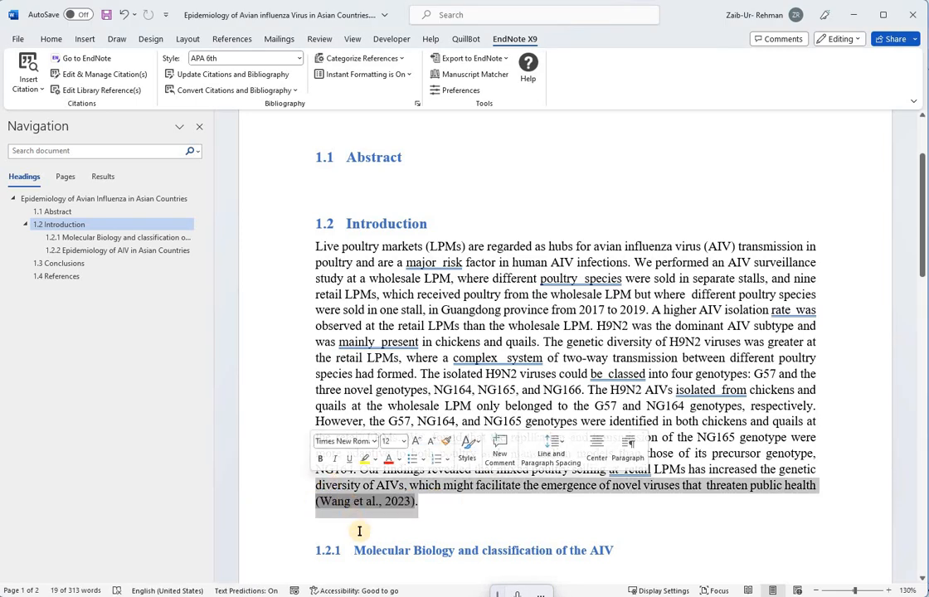
{"action": "left_click", "coordinate": [405, 527]}
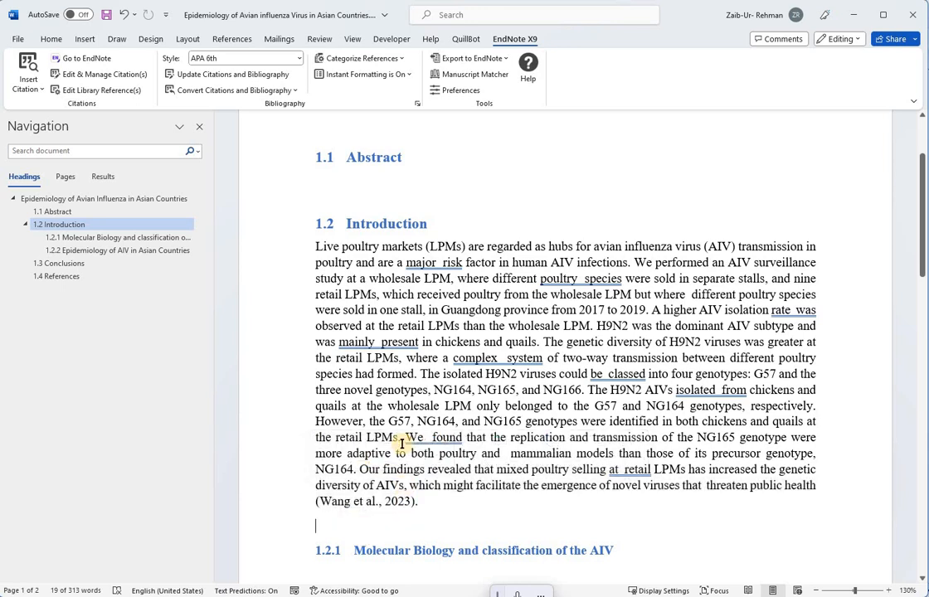
{"action": "scroll", "coordinate": [405, 448], "scroll_direction": "down", "scroll_amount": 1}
{"action": "scroll", "coordinate": [404, 448], "scroll_direction": "down", "scroll_amount": 10}
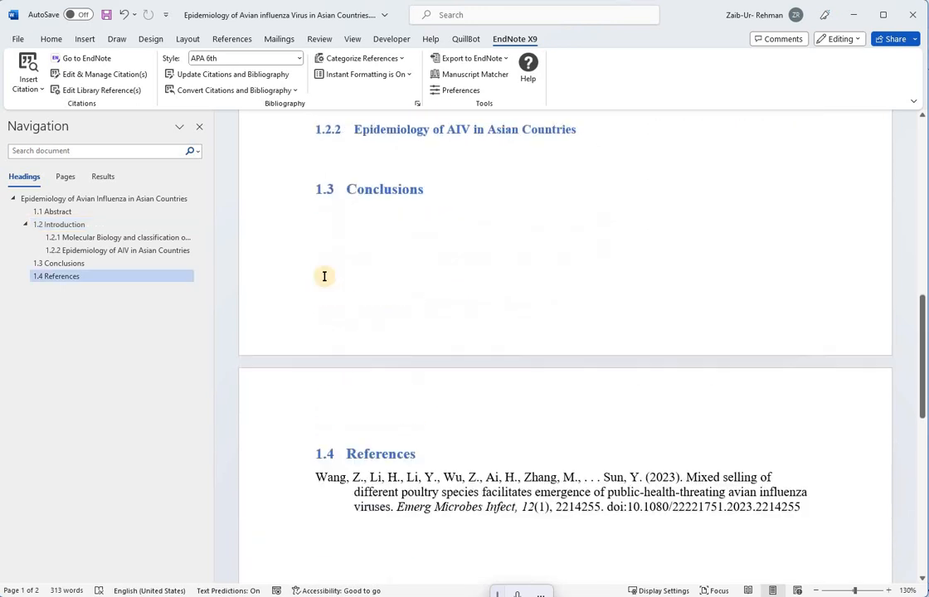
{"action": "scroll", "coordinate": [331, 239], "scroll_direction": "down", "scroll_amount": 1}
{"action": "left_click_drag", "start_coordinate": [537, 271], "coordinate": [559, 364]}
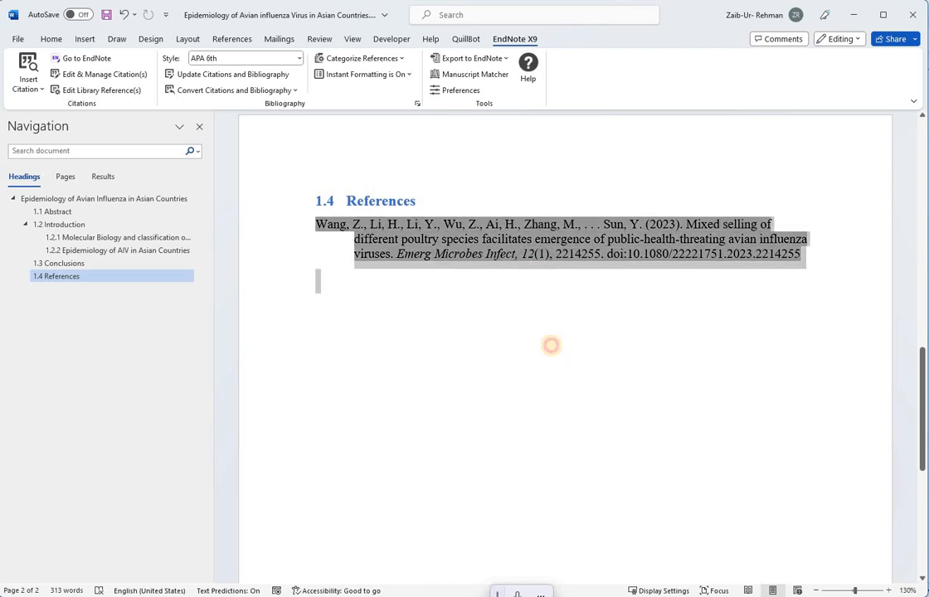
{"action": "left_click", "coordinate": [438, 250]}
{"action": "triple_click", "coordinate": [674, 337]}
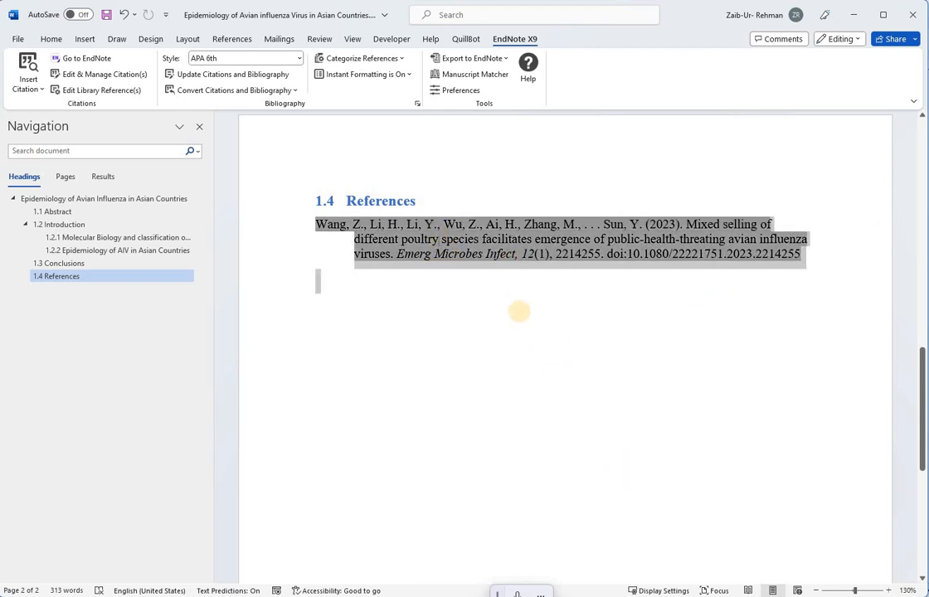
{"action": "scroll", "coordinate": [534, 371], "scroll_direction": "up", "scroll_amount": 3}
{"action": "scroll", "coordinate": [534, 371], "scroll_direction": "up", "scroll_amount": 10}
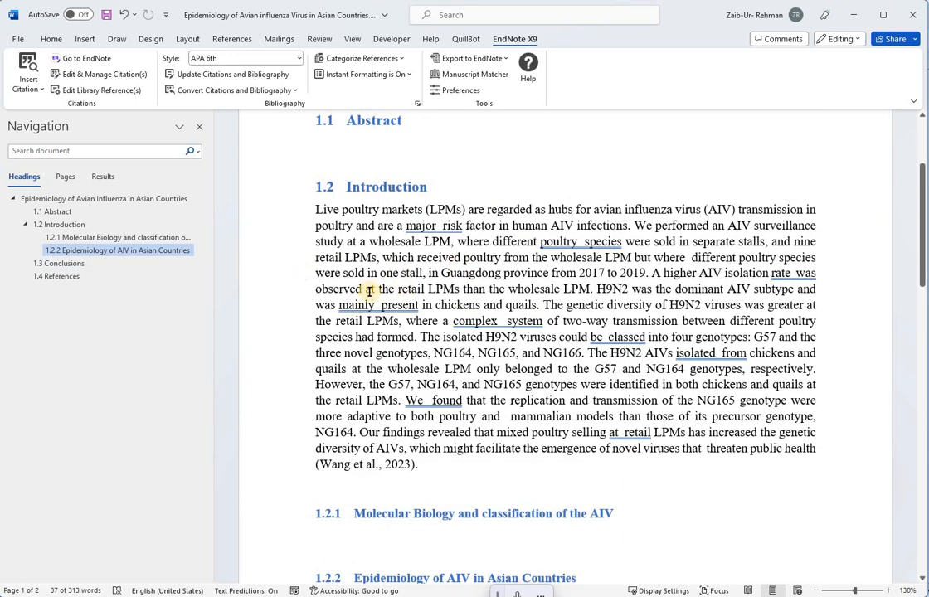
- Add a new paragraph below the cited abstract in 1.2 Introduction and paste a copy of the abstract without its citation
{"action": "left_click", "coordinate": [457, 482]}
{"action": "key", "text": "Return"}
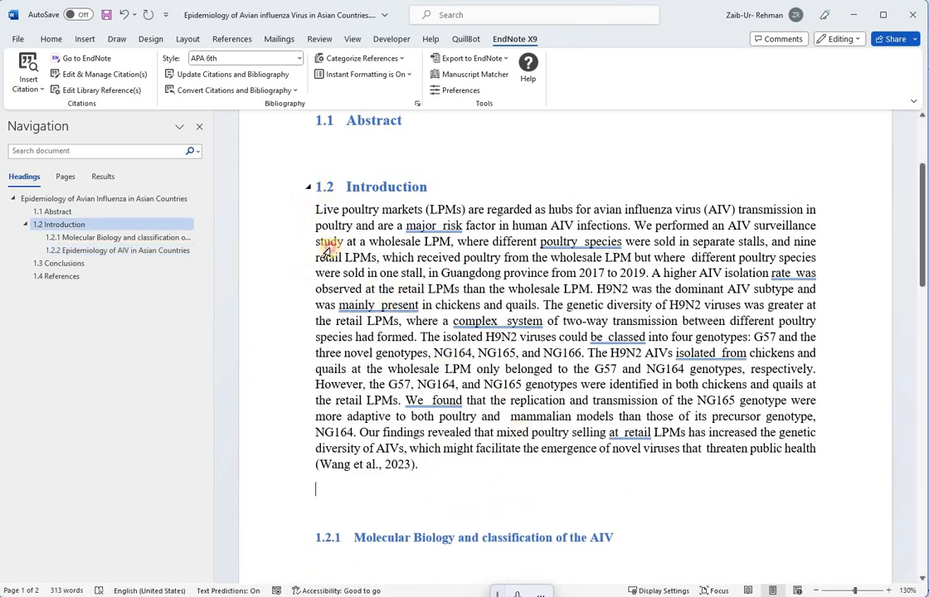
{"action": "triple_click", "coordinate": [481, 446]}
{"action": "key", "text": "ctrl+c"}
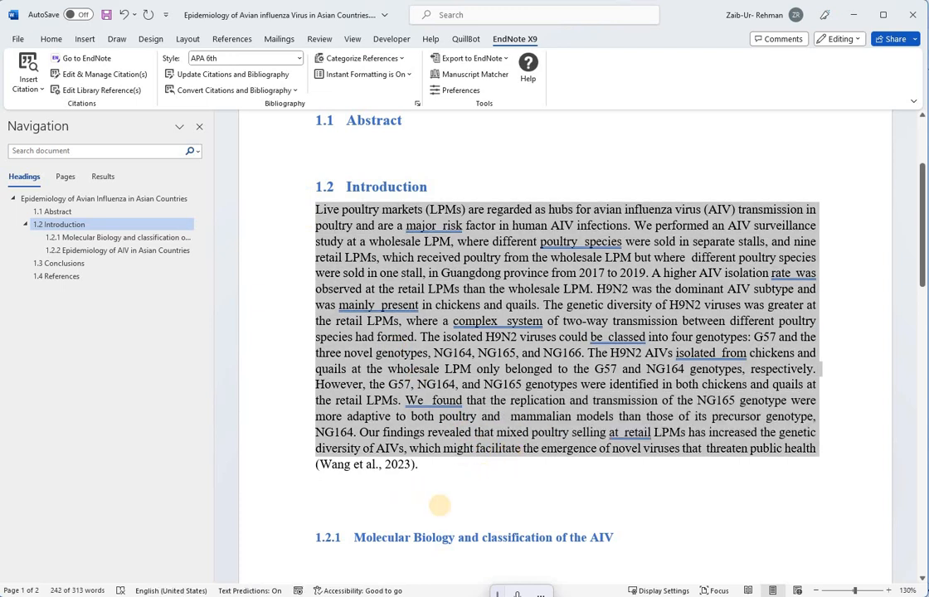
{"action": "left_click", "coordinate": [439, 504]}
{"action": "key", "text": "ctrl+v"}
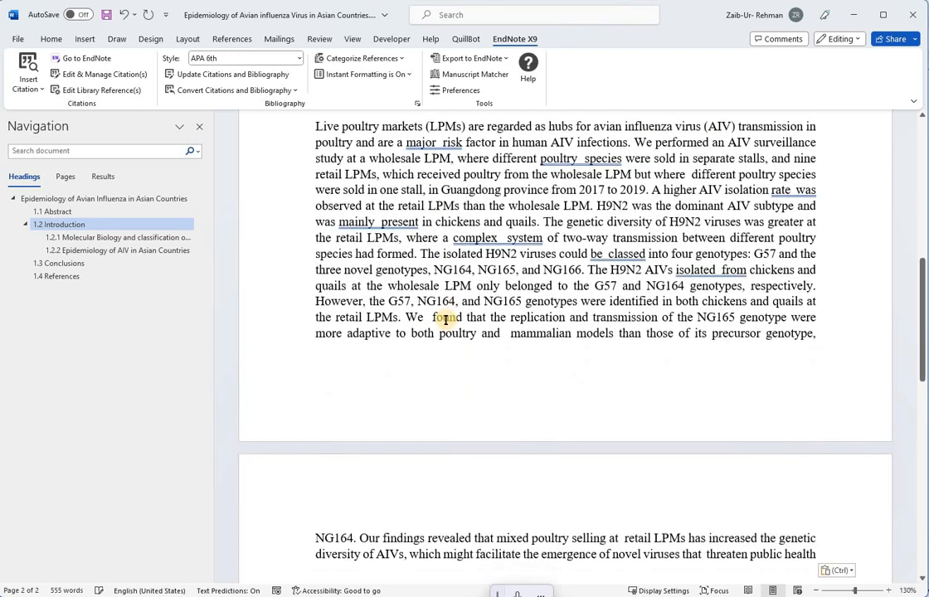
- Insert the selected EndNote citation for the mixed poultry selling article at the end of the pasted abstract copy and close the sentence with a period
{"action": "scroll", "coordinate": [779, 332], "scroll_direction": "down", "scroll_amount": 5}
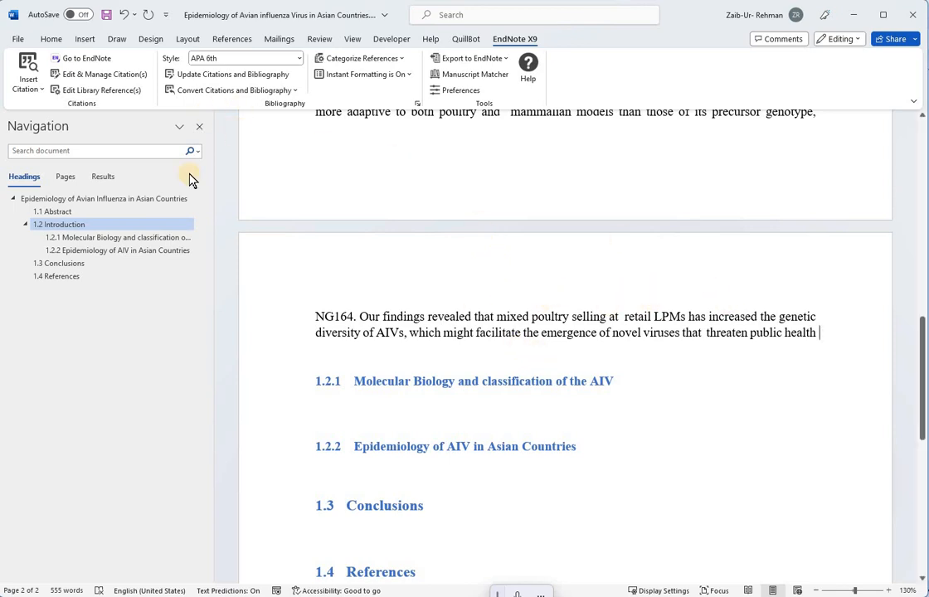
{"action": "left_click", "coordinate": [33, 83]}
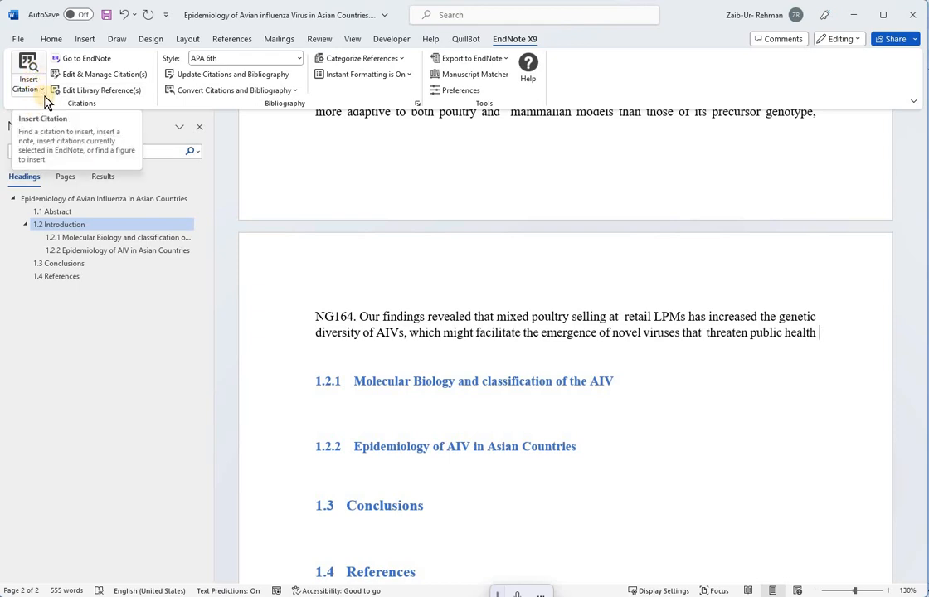
{"action": "left_click", "coordinate": [44, 92]}
{"action": "left_click", "coordinate": [30, 79]}
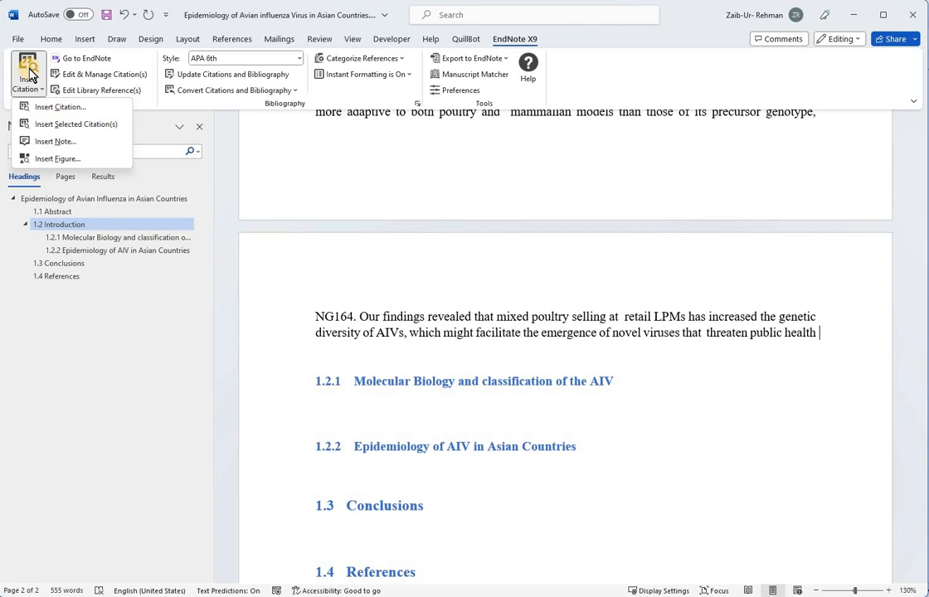
{"action": "left_click", "coordinate": [60, 107]}
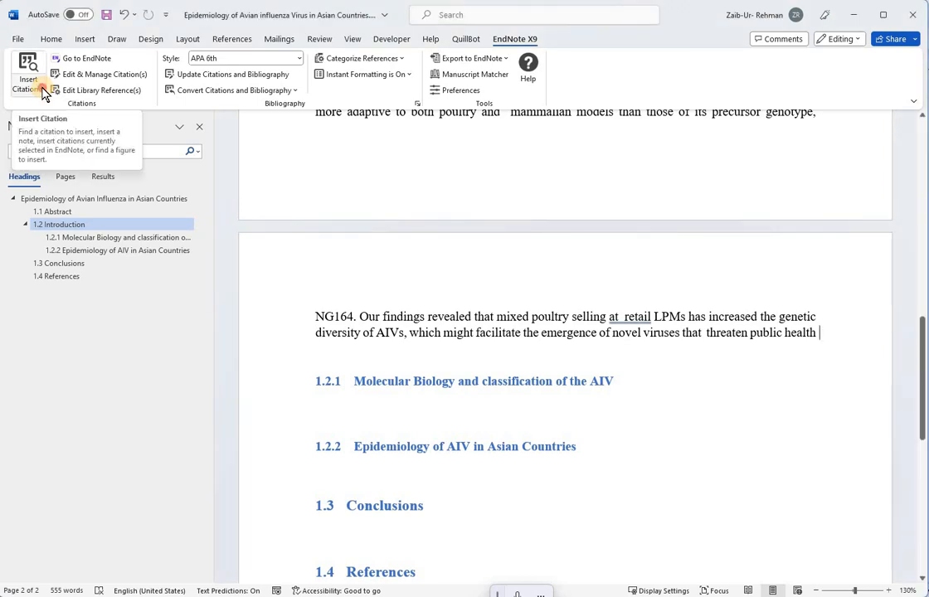
{"action": "left_click", "coordinate": [42, 88]}
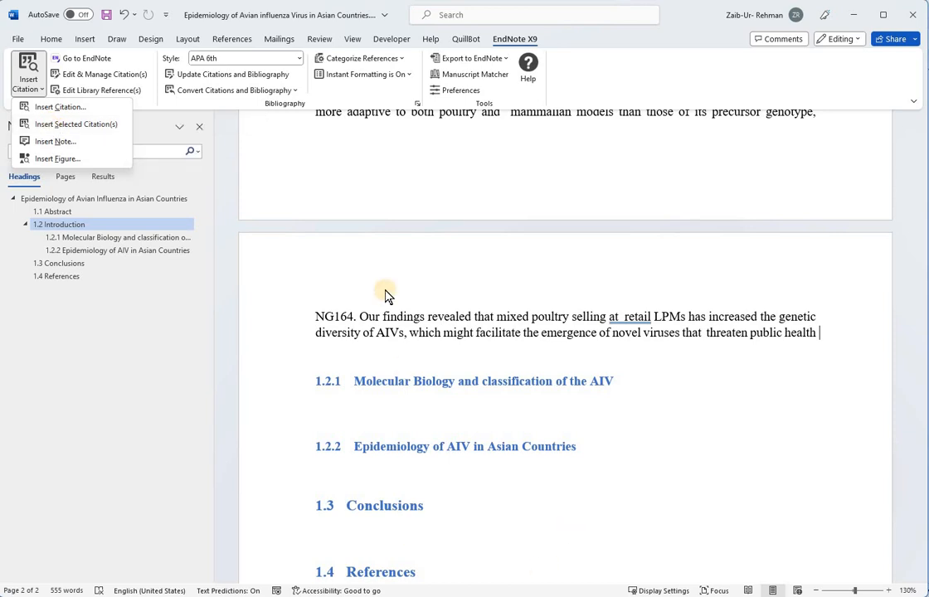
{"action": "key", "text": "alt+Tab"}
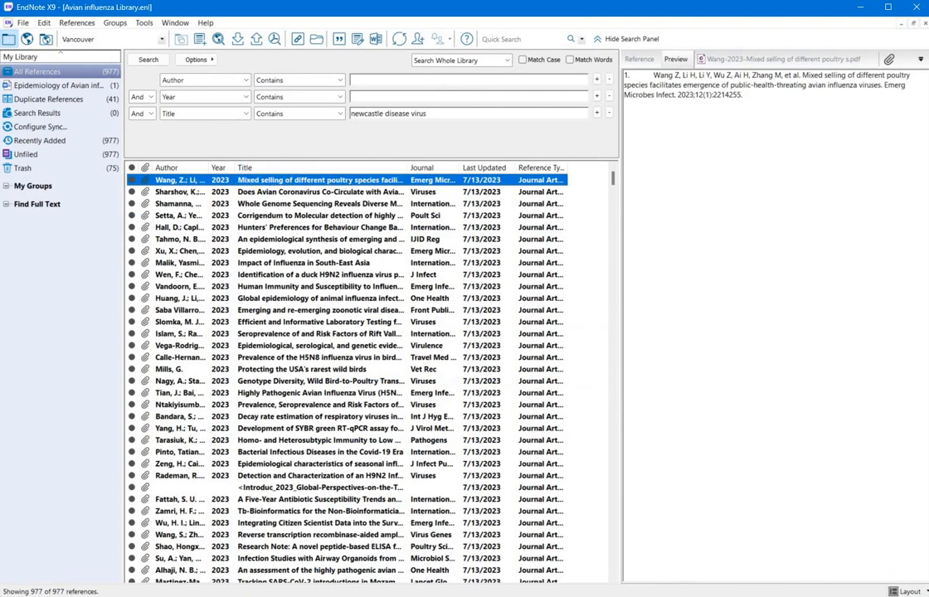
{"action": "key", "text": "alt+Tab"}
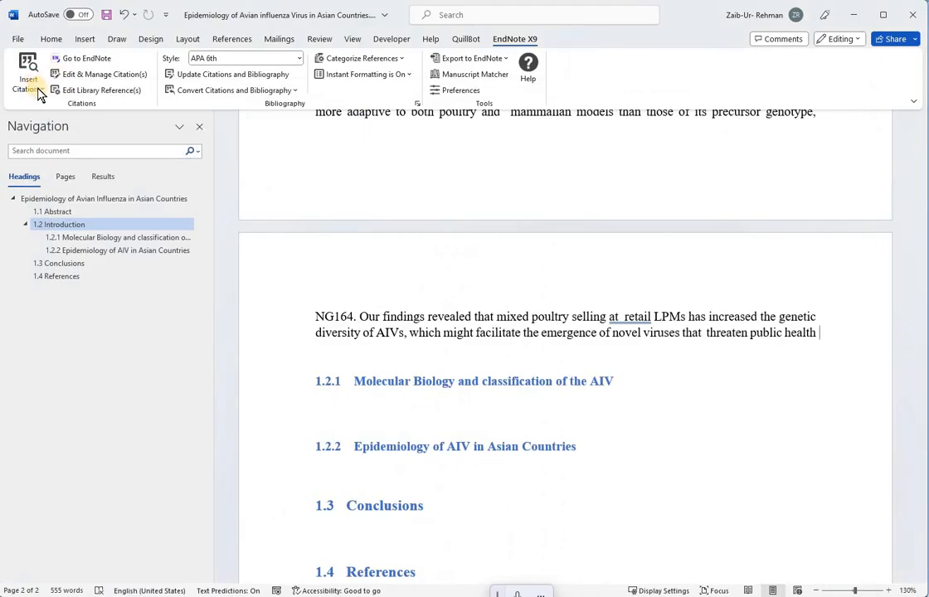
{"action": "left_click", "coordinate": [37, 88]}
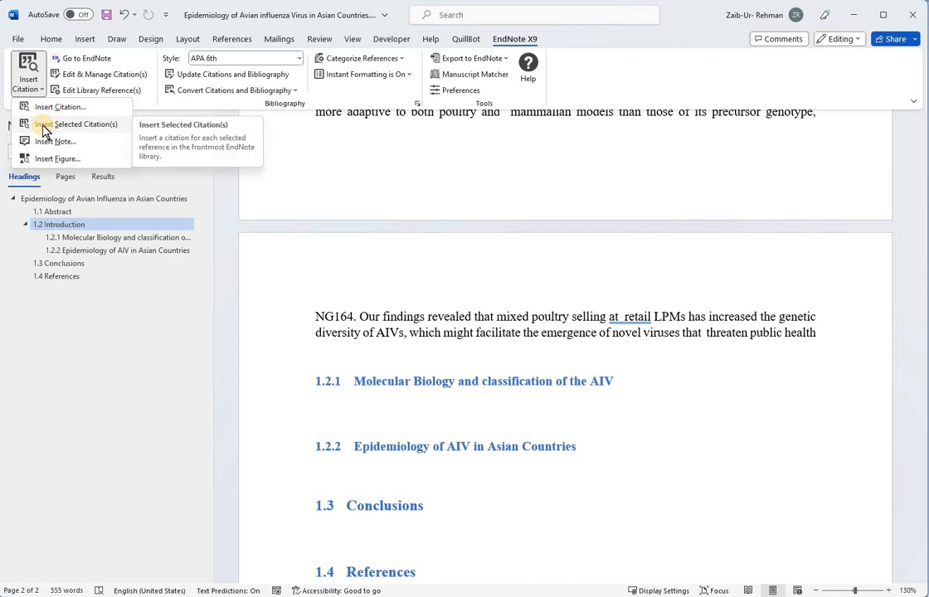
{"action": "left_click", "coordinate": [43, 126]}
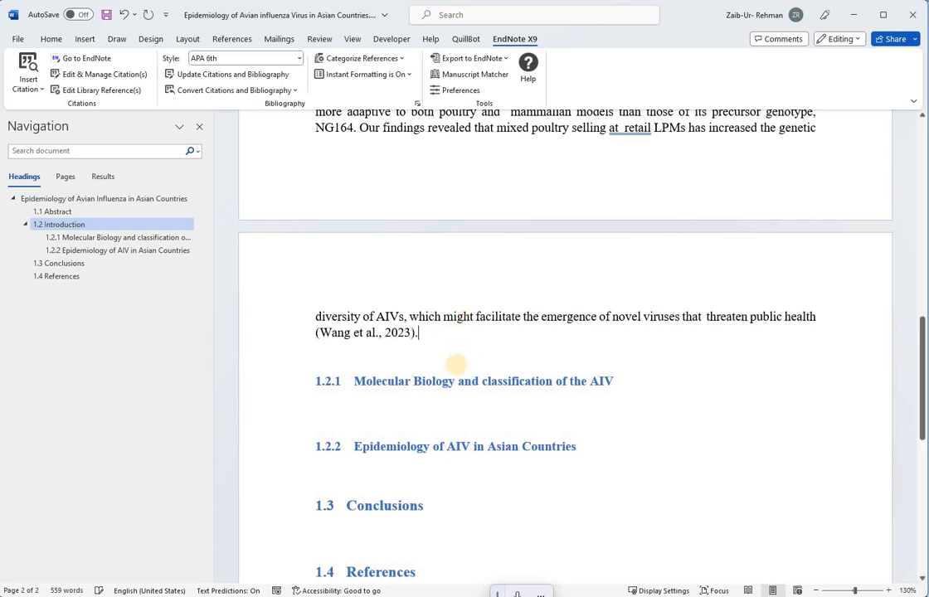
{"action": "type", "text": "."}
- Check the bibliography under 1.4 References against the in-text citation closing the second abstract copy
{"action": "scroll", "coordinate": [414, 319], "scroll_direction": "down", "scroll_amount": 3}
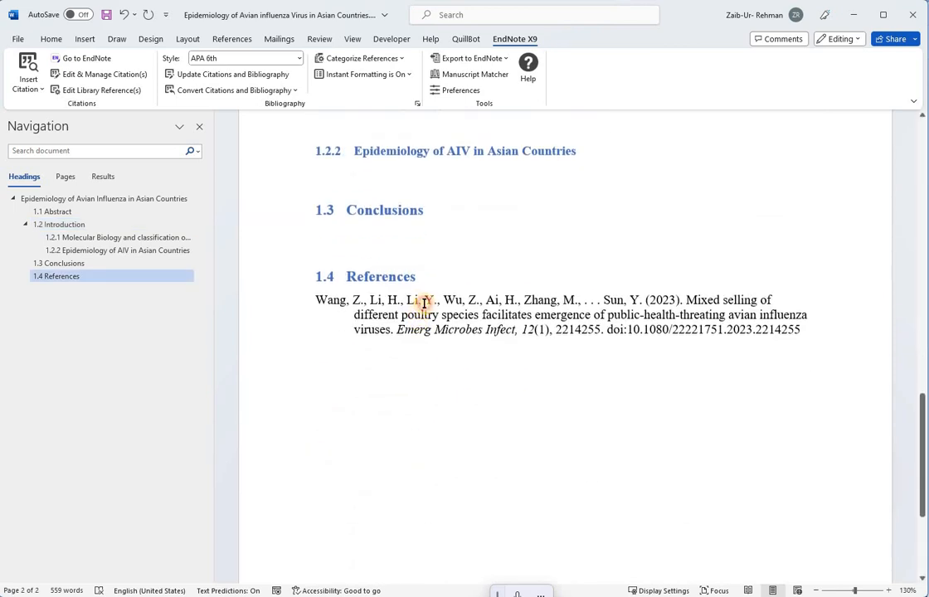
{"action": "scroll", "coordinate": [435, 267], "scroll_direction": "up", "scroll_amount": 3}
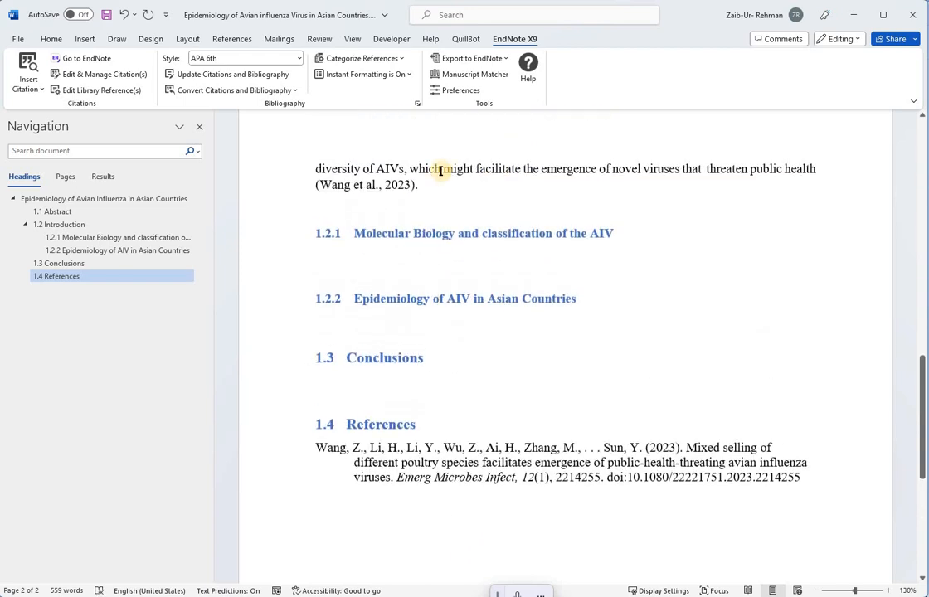
{"action": "scroll", "coordinate": [440, 170], "scroll_direction": "up", "scroll_amount": 3}
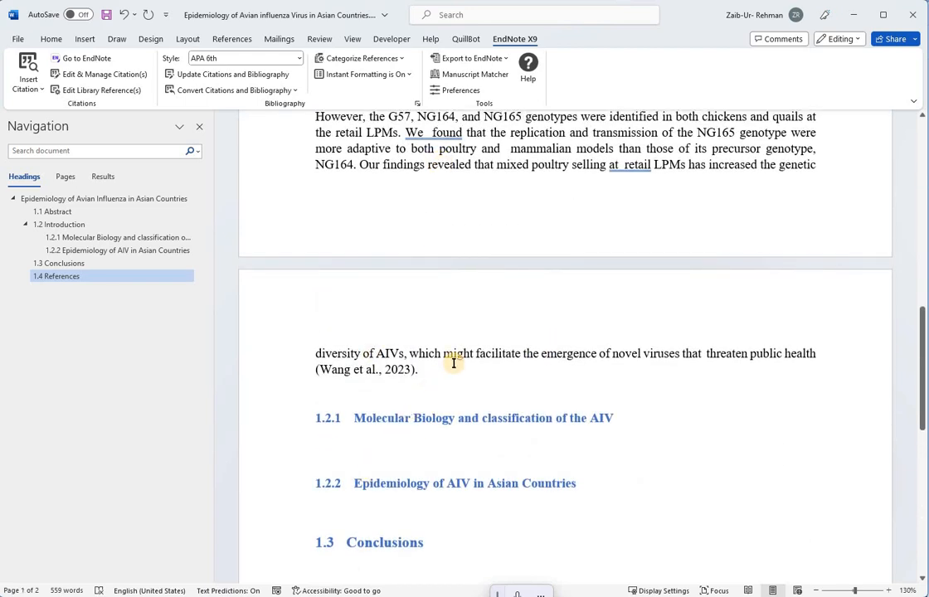
{"action": "scroll", "coordinate": [332, 423], "scroll_direction": "down", "scroll_amount": 3}
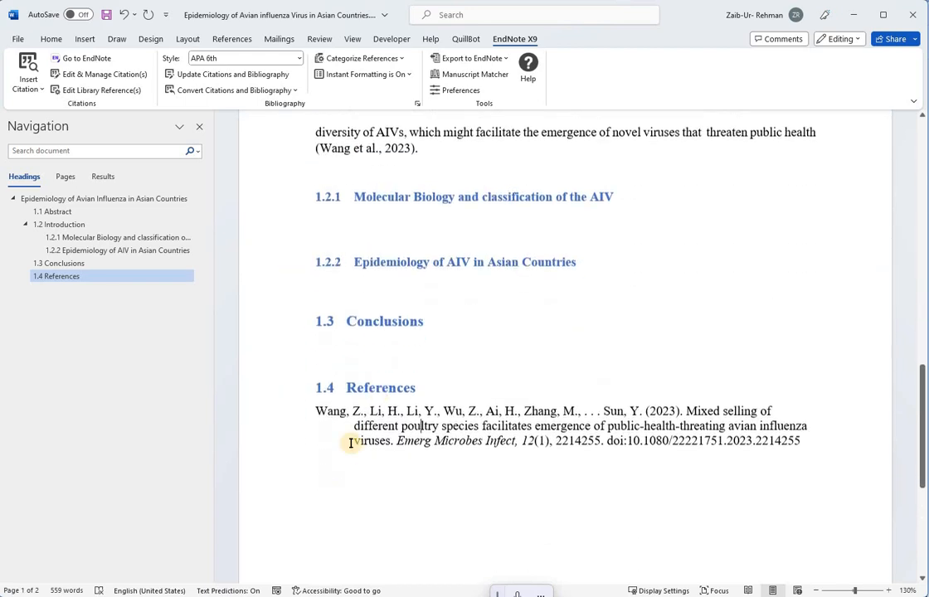
{"action": "left_click", "coordinate": [421, 425]}
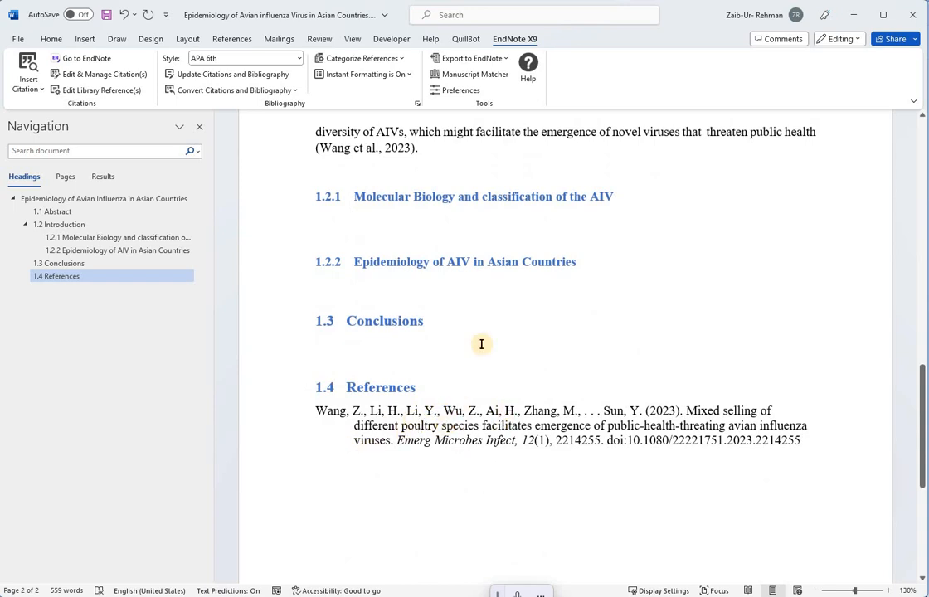
{"action": "scroll", "coordinate": [352, 344], "scroll_direction": "up", "scroll_amount": 2}
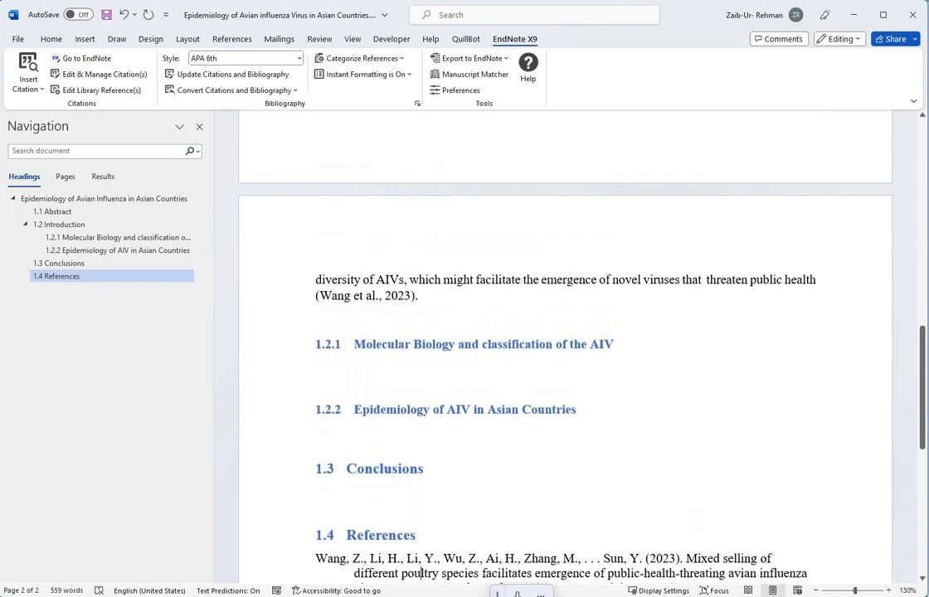
- Place the cursor below the second cited abstract, switch to EndNote and open the PDF of the article on H6 avian influenza viruses in China
{"action": "left_click", "coordinate": [383, 321]}
{"action": "key", "text": "alt+Tab"}
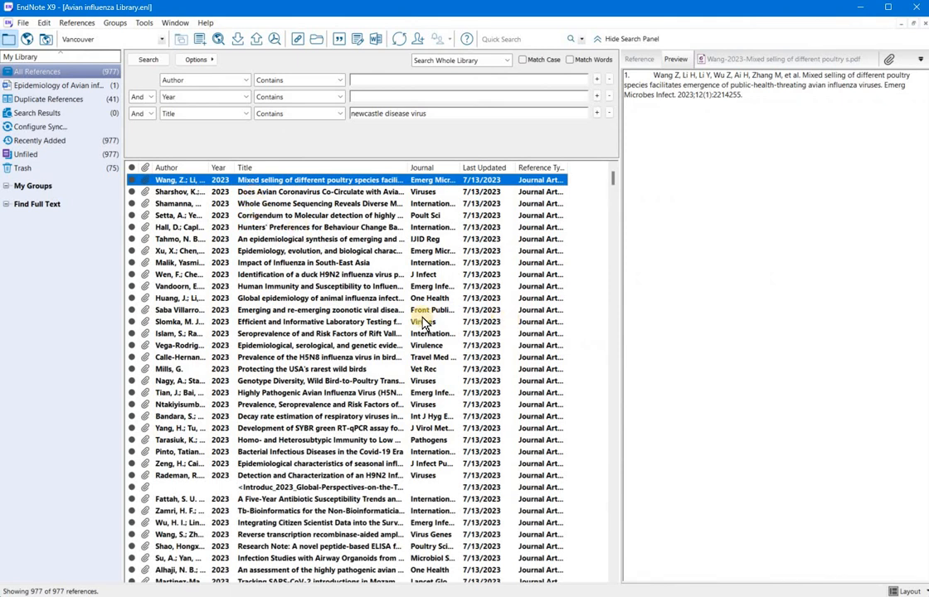
{"action": "left_click", "coordinate": [278, 215]}
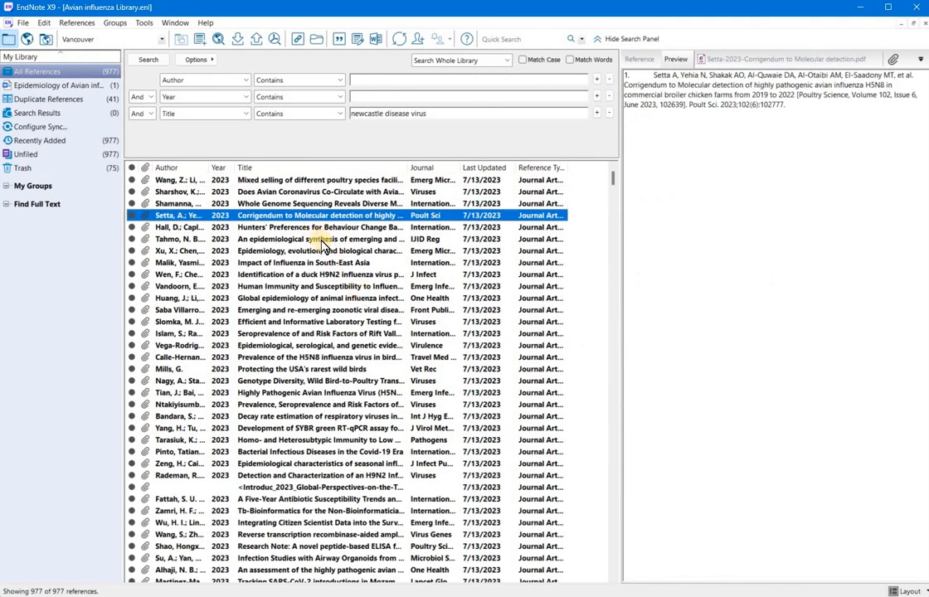
{"action": "left_click", "coordinate": [352, 239]}
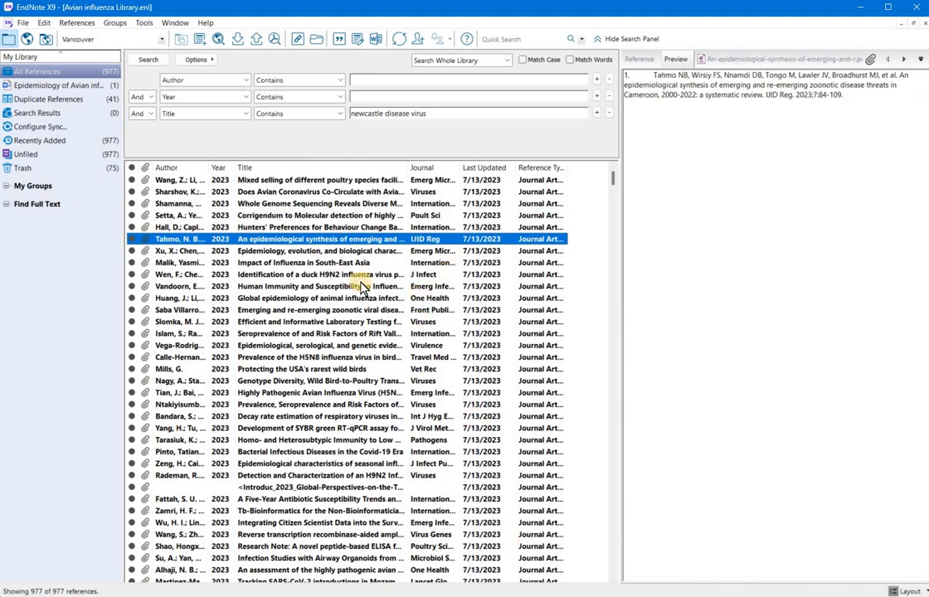
{"action": "left_click", "coordinate": [337, 252]}
{"action": "left_click", "coordinate": [315, 40]}
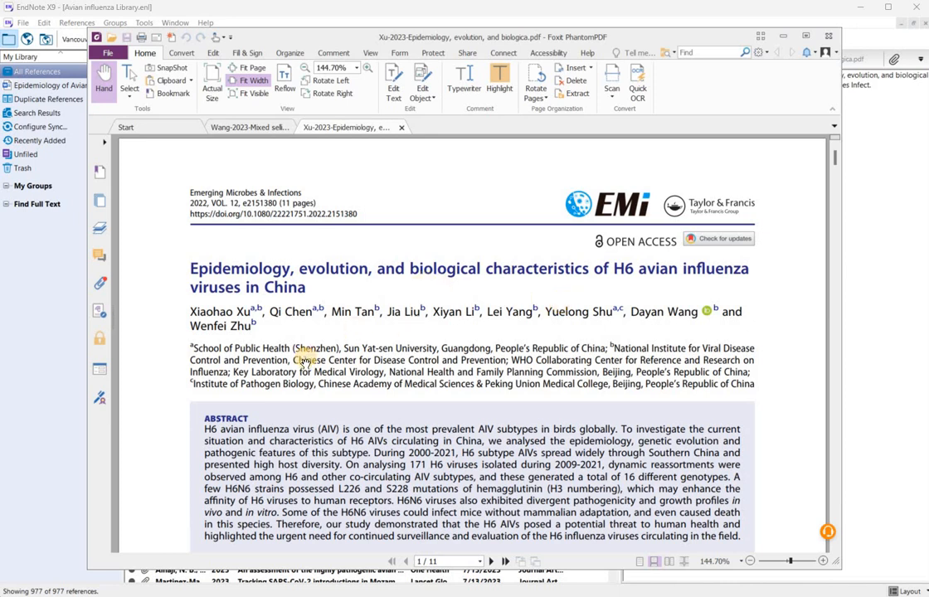
- Copy the closing "In summary" passage on page 9 of the H6 article, up to "reassortments or mutations"
{"action": "scroll", "coordinate": [305, 363], "scroll_direction": "down", "scroll_amount": 2}
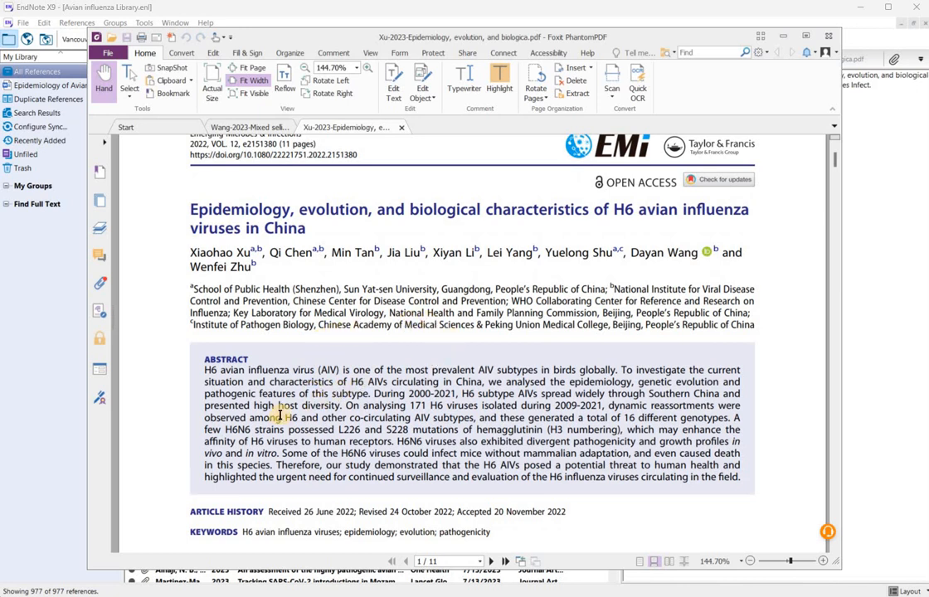
{"action": "scroll", "coordinate": [249, 356], "scroll_direction": "down", "scroll_amount": 3}
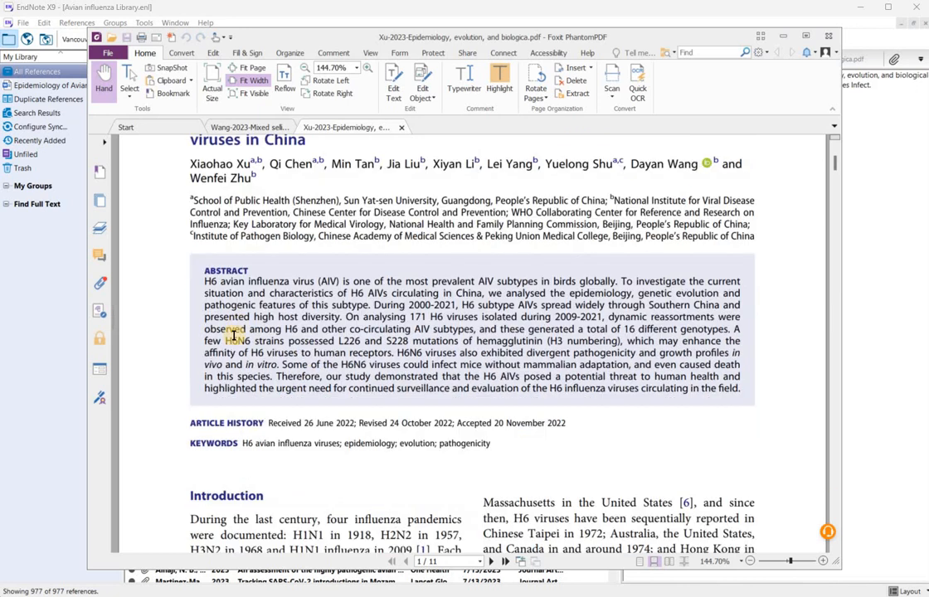
{"action": "scroll", "coordinate": [260, 377], "scroll_direction": "down", "scroll_amount": 12}
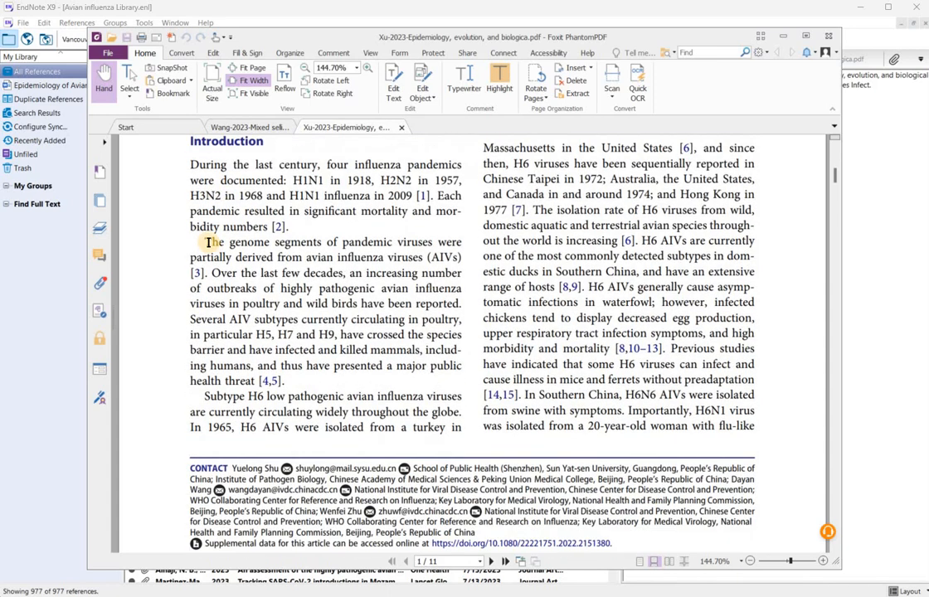
{"action": "scroll", "coordinate": [307, 302], "scroll_direction": "up", "scroll_amount": 8}
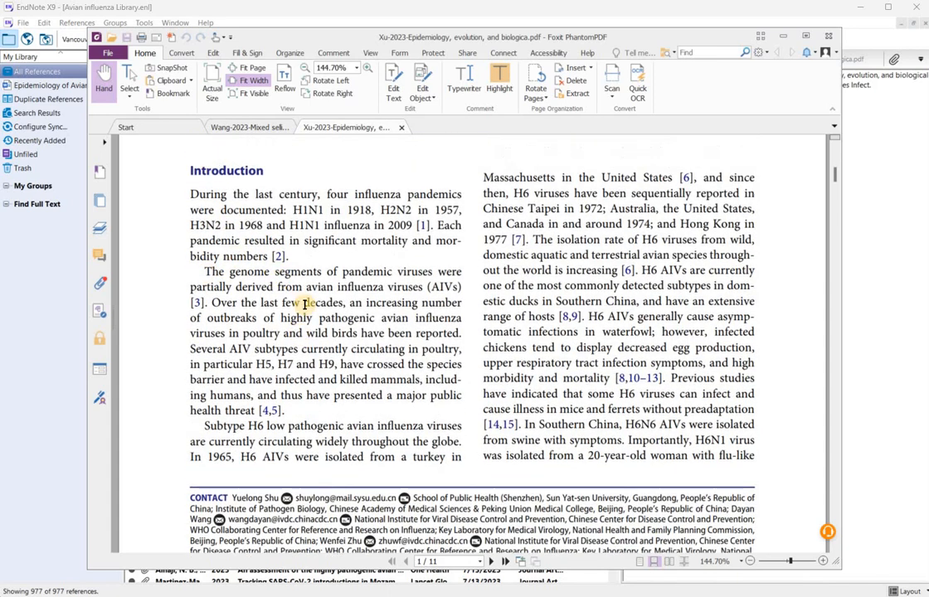
{"action": "scroll", "coordinate": [310, 295], "scroll_direction": "down", "scroll_amount": 4}
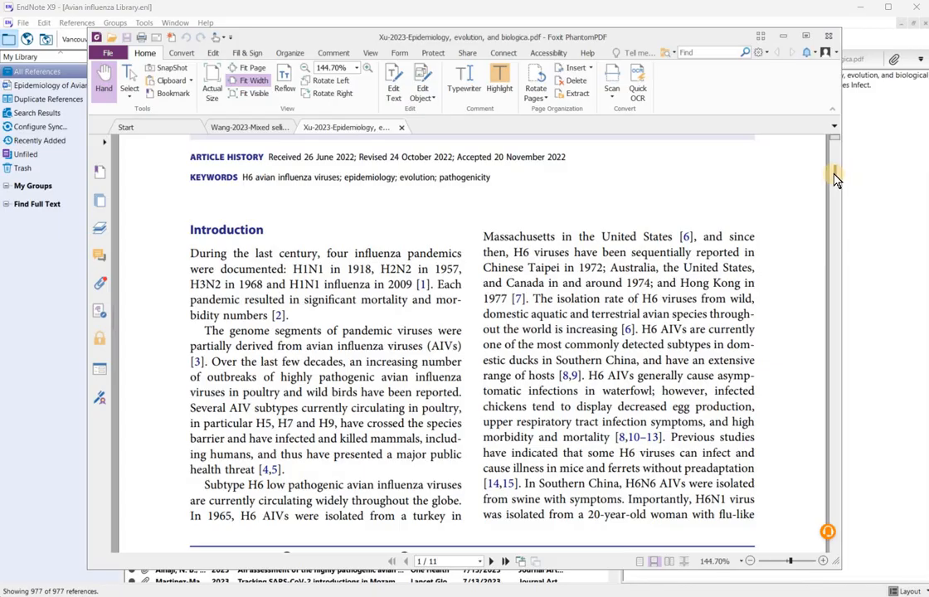
{"action": "left_click_drag", "start_coordinate": [836, 181], "coordinate": [870, 475]}
{"action": "scroll", "coordinate": [533, 307], "scroll_direction": "up", "scroll_amount": 2}
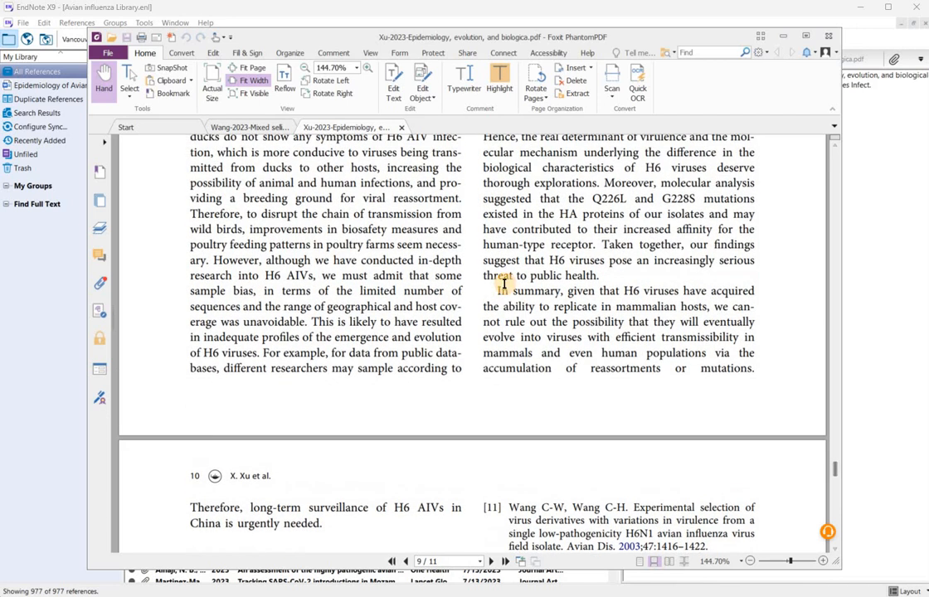
{"action": "left_click_drag", "start_coordinate": [499, 291], "coordinate": [754, 368]}
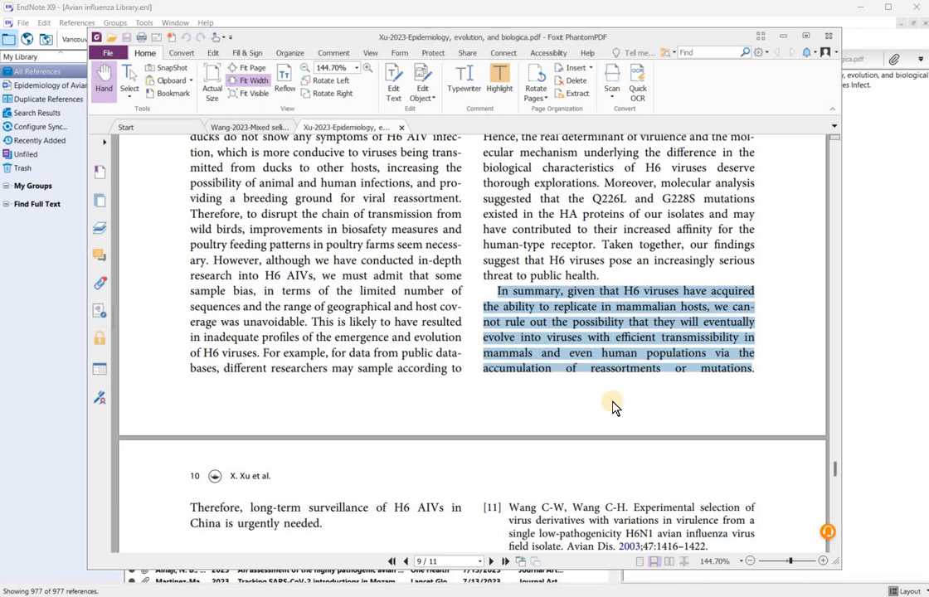
- Switch to the Word manuscript and paste the copied H6 summary as text only below the second cited abstract in 1.2 Introduction
{"action": "key", "text": "alt+Tab"}
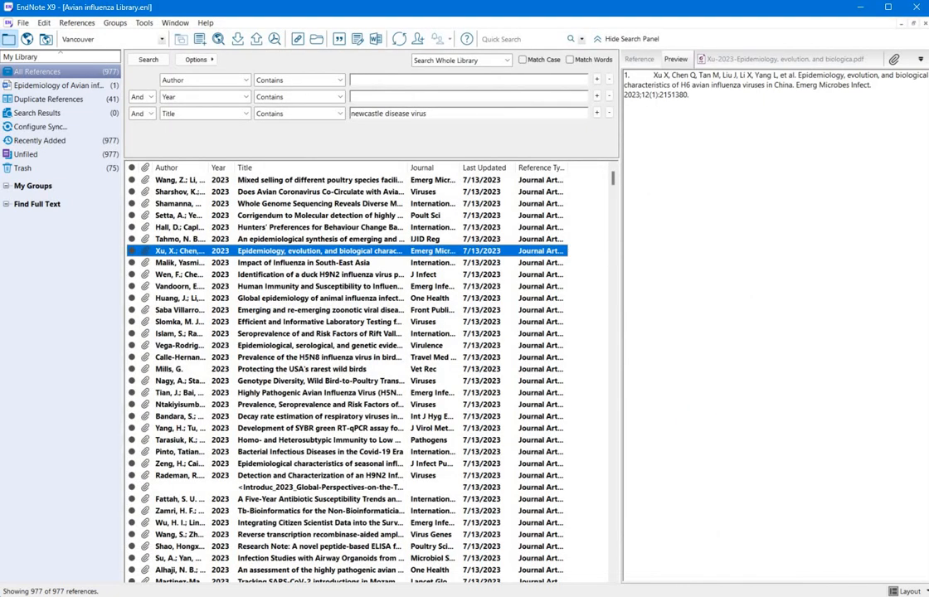
{"action": "mouse_move", "coordinate": [280, 595]}
{"action": "left_click", "coordinate": [413, 580]}
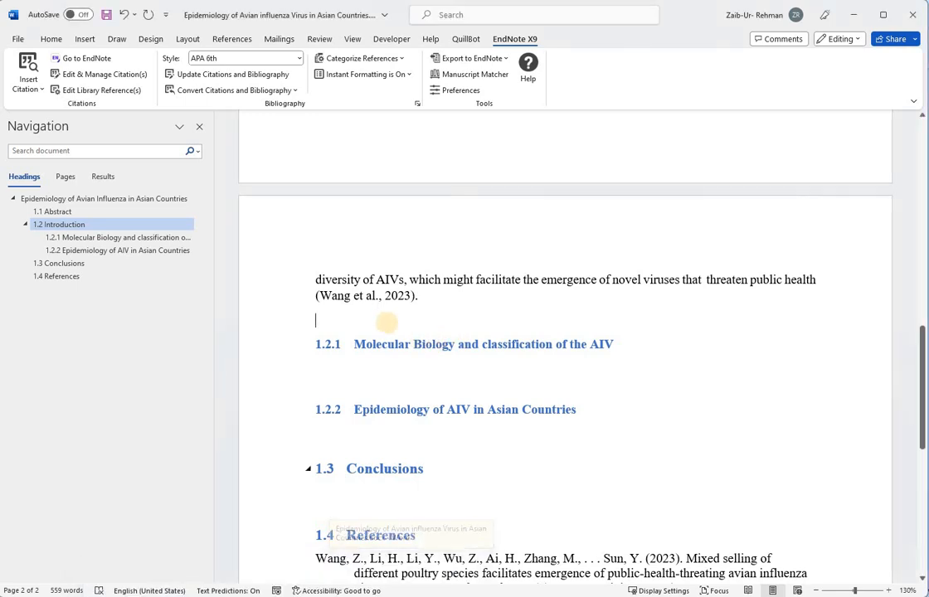
{"action": "right_click", "coordinate": [389, 325]}
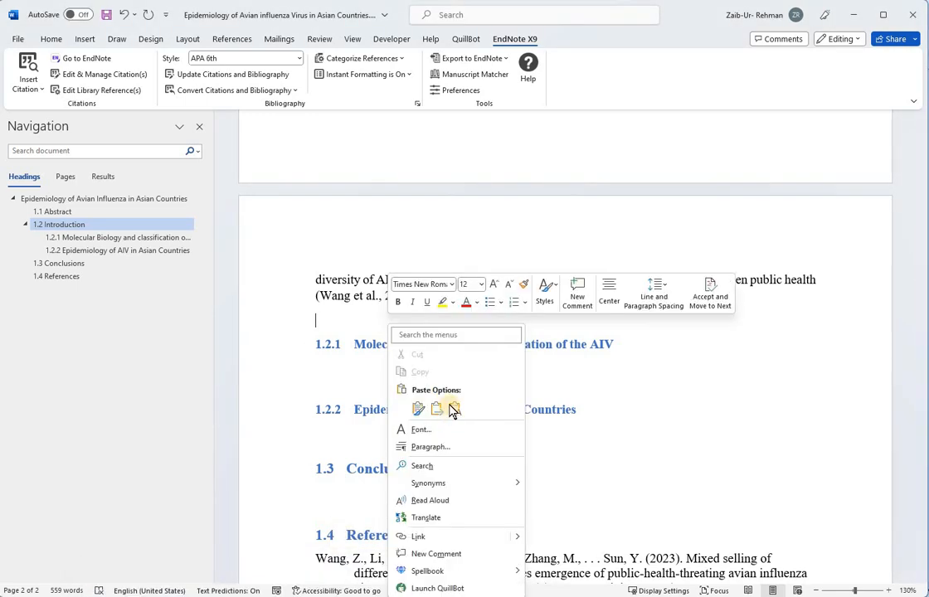
{"action": "left_click", "coordinate": [454, 409]}
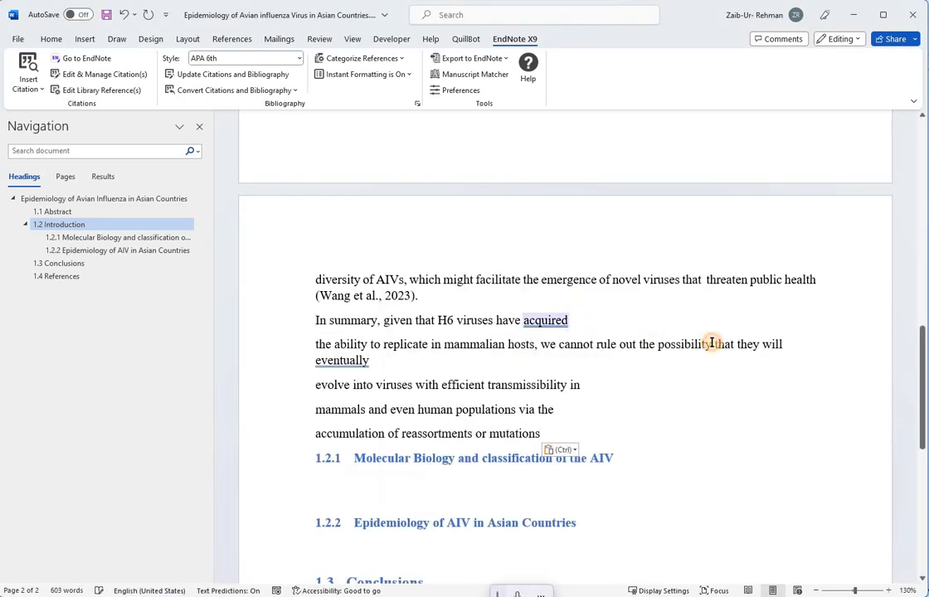
- Join the broken lines of the pasted H6 summary into one paragraph and place the cursor after "mutations" with a trailing space
{"action": "key", "text": "Delete"}
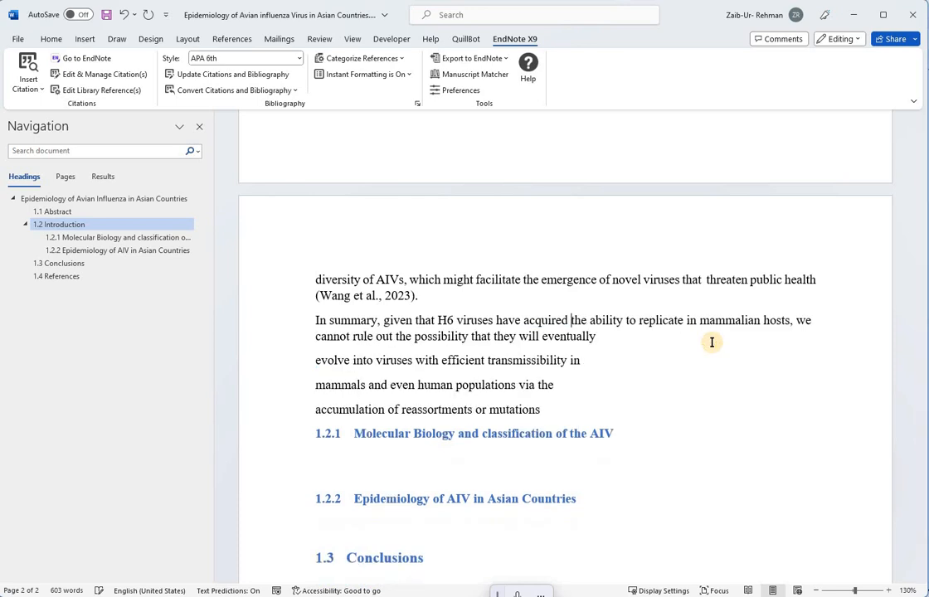
{"action": "key", "text": "Delete"}
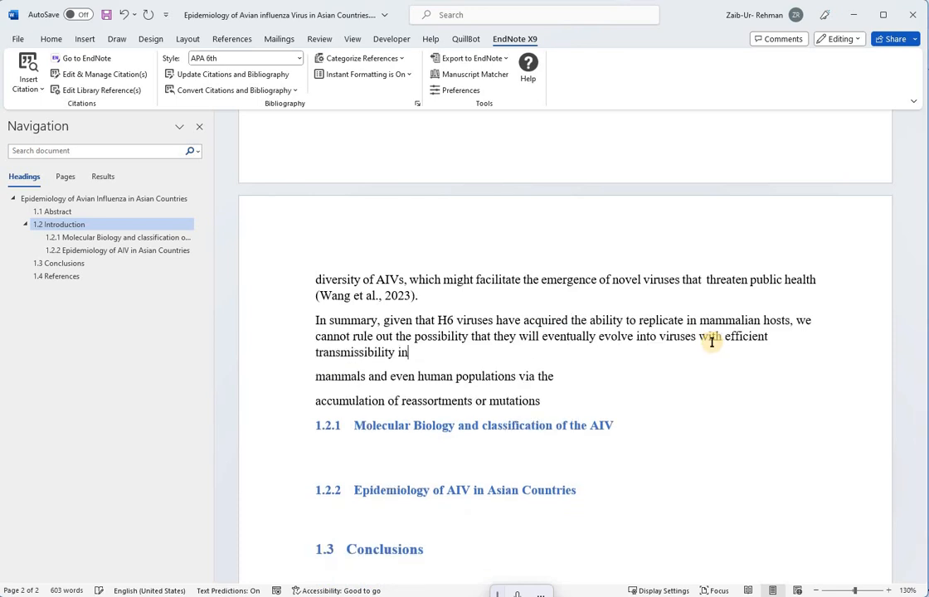
{"action": "key", "text": "Delete"}
{"action": "key", "text": "Delete"}
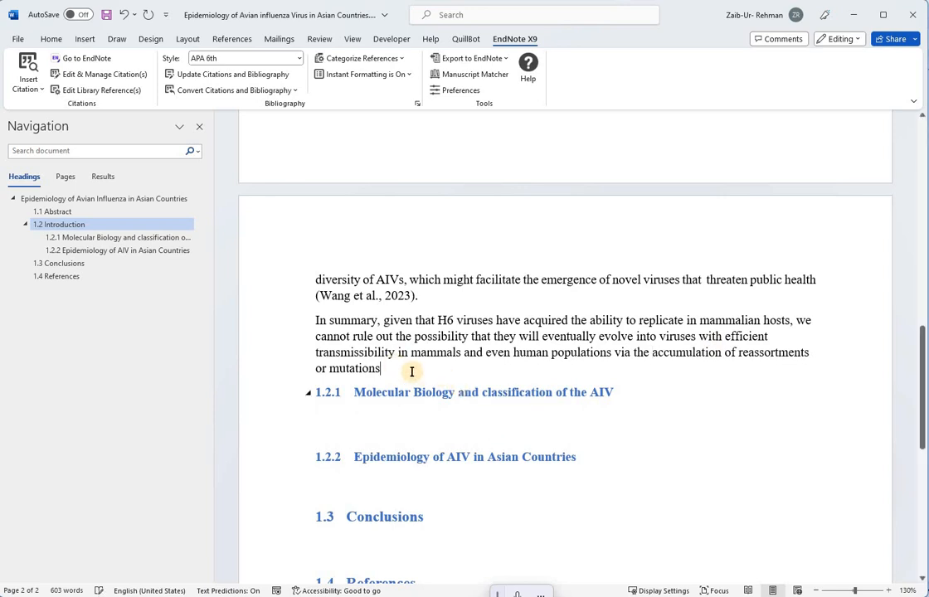
{"action": "left_click", "coordinate": [316, 322], "text": "shift"}
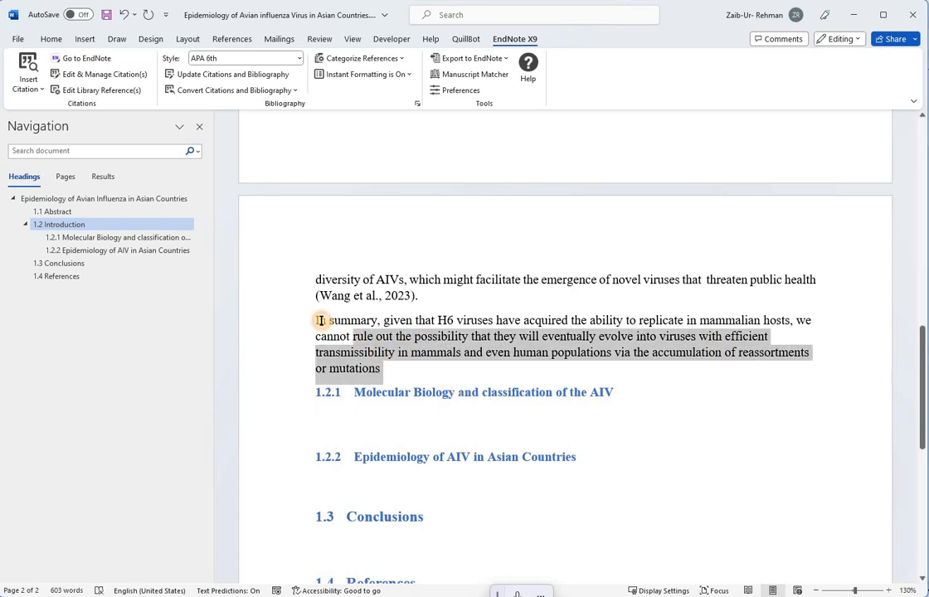
{"action": "left_click", "coordinate": [392, 373]}
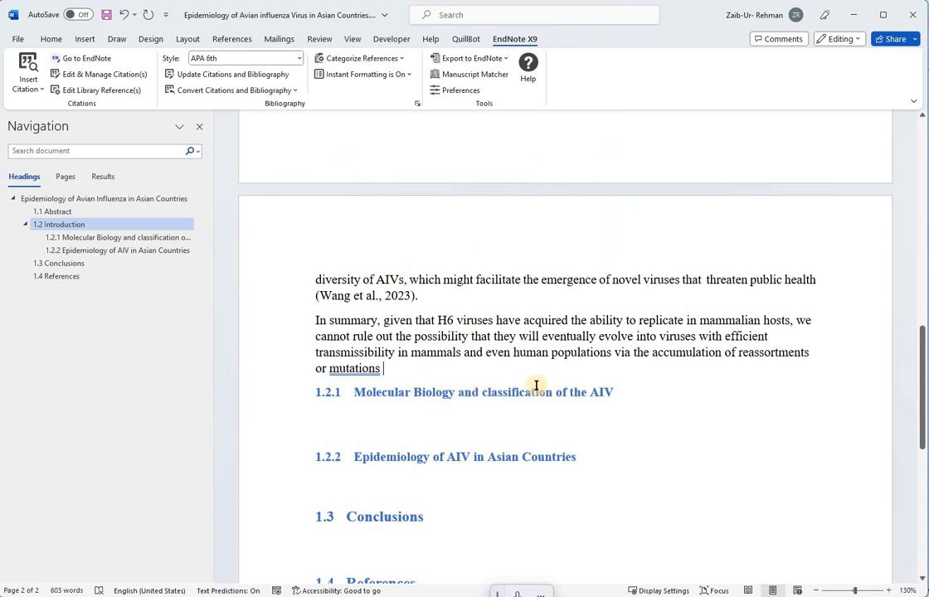
- With the H6 avian influenza article selected in EndNote, insert its citation after "mutations" in the Word manuscript and check its entry under 1.4 References
{"action": "double_click", "coordinate": [425, 341]}
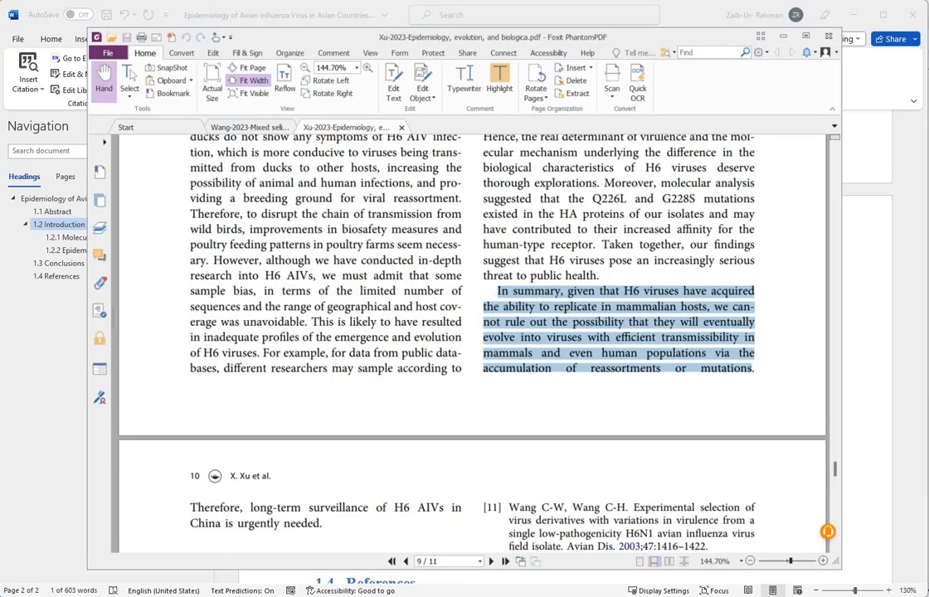
{"action": "left_click", "coordinate": [419, 596]}
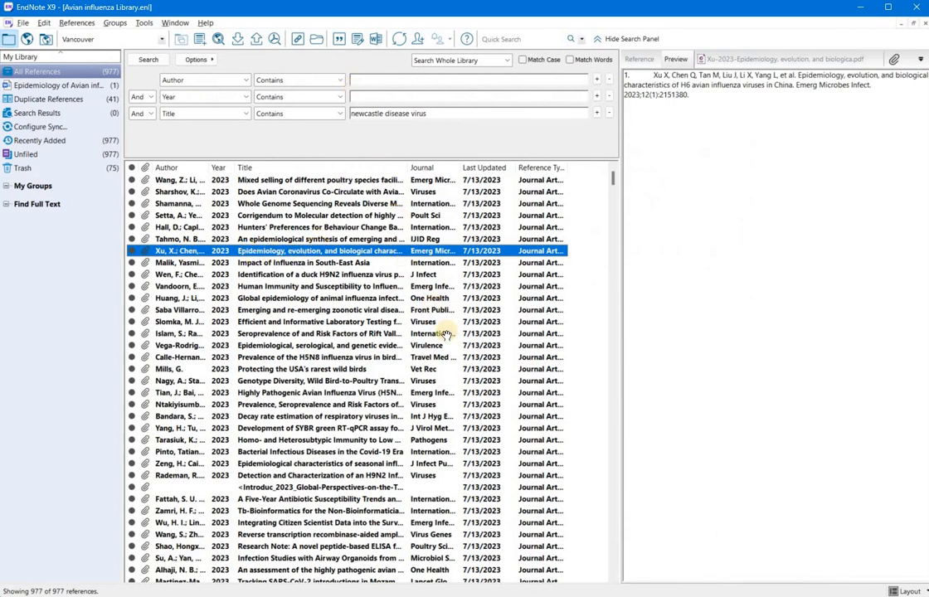
{"action": "left_click", "coordinate": [656, 595]}
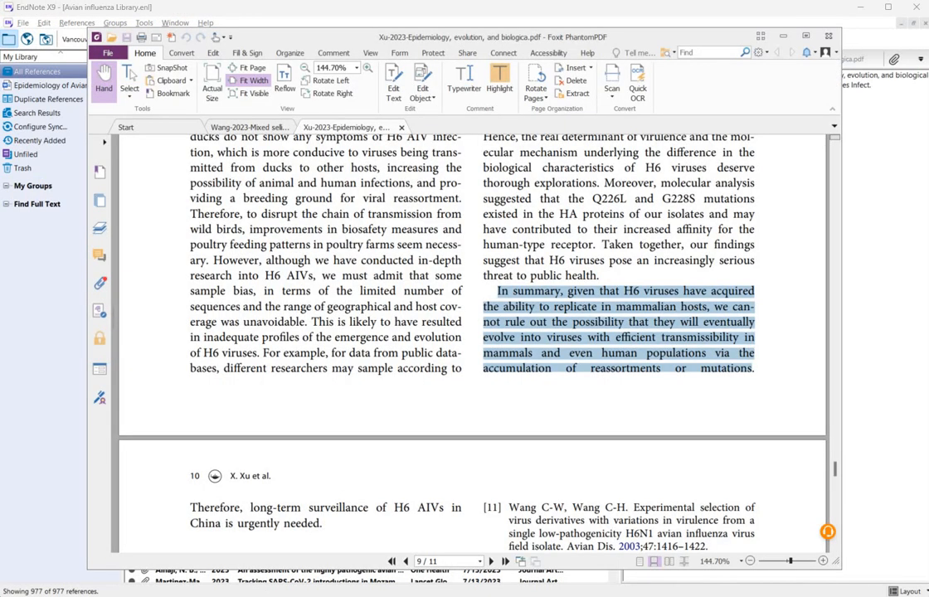
{"action": "left_click", "coordinate": [439, 586]}
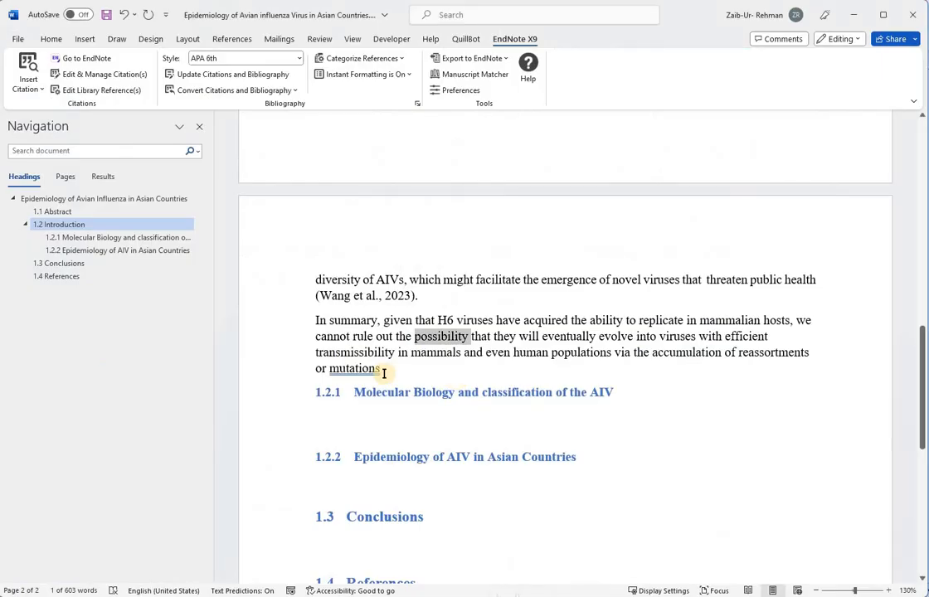
{"action": "left_click", "coordinate": [496, 404]}
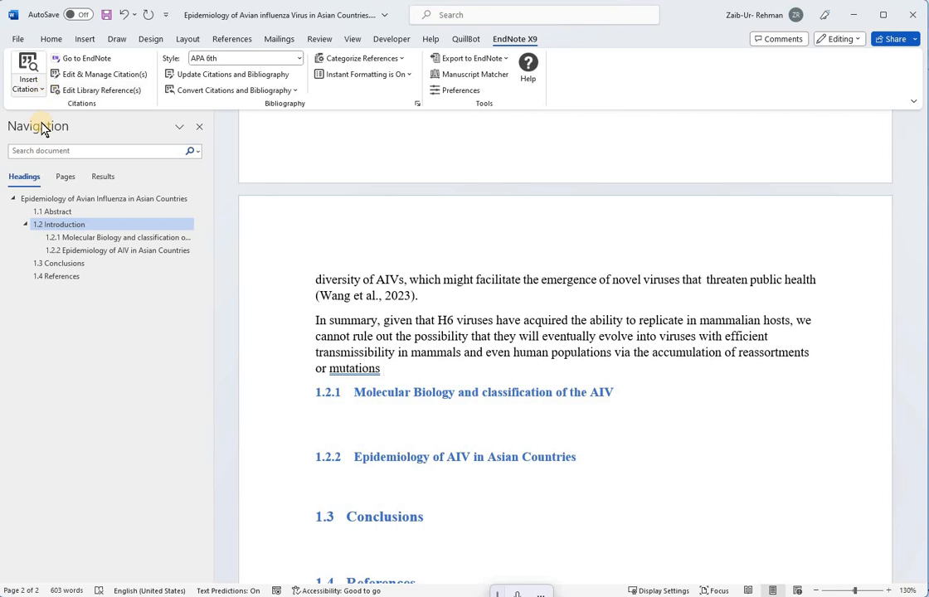
{"action": "left_click", "coordinate": [40, 89]}
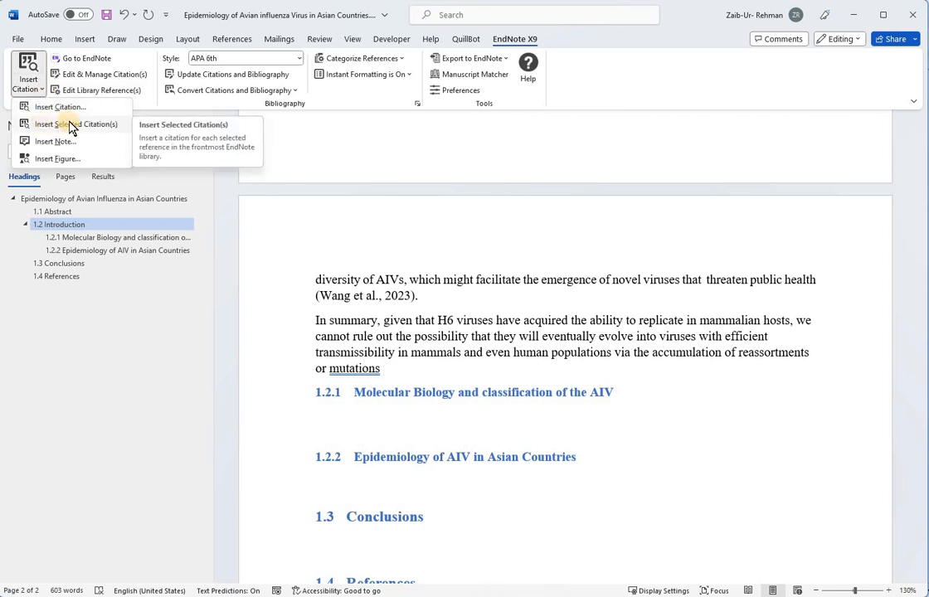
{"action": "left_click", "coordinate": [71, 126]}
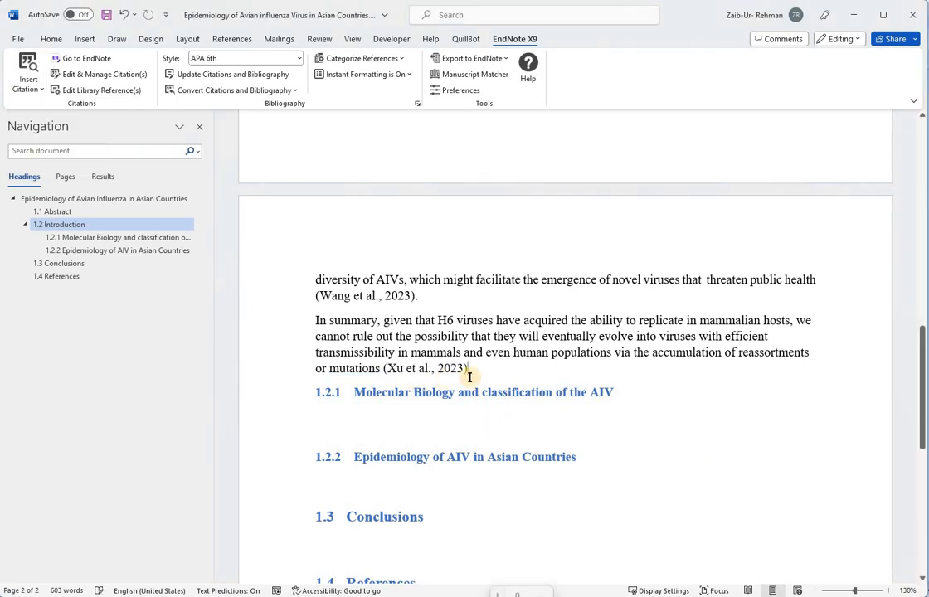
{"action": "left_click_drag", "start_coordinate": [427, 333], "coordinate": [386, 369]}
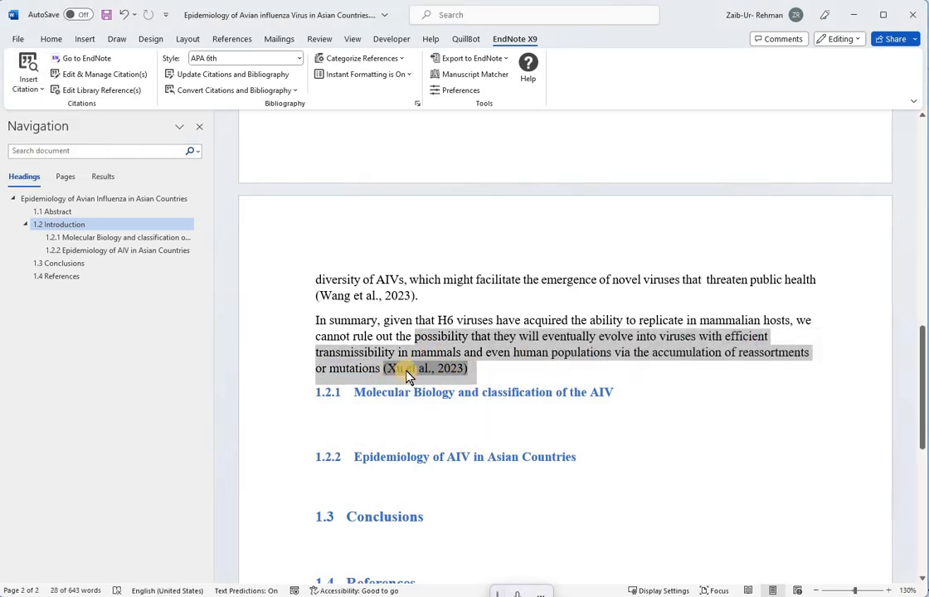
{"action": "scroll", "coordinate": [437, 477], "scroll_direction": "down", "scroll_amount": 3}
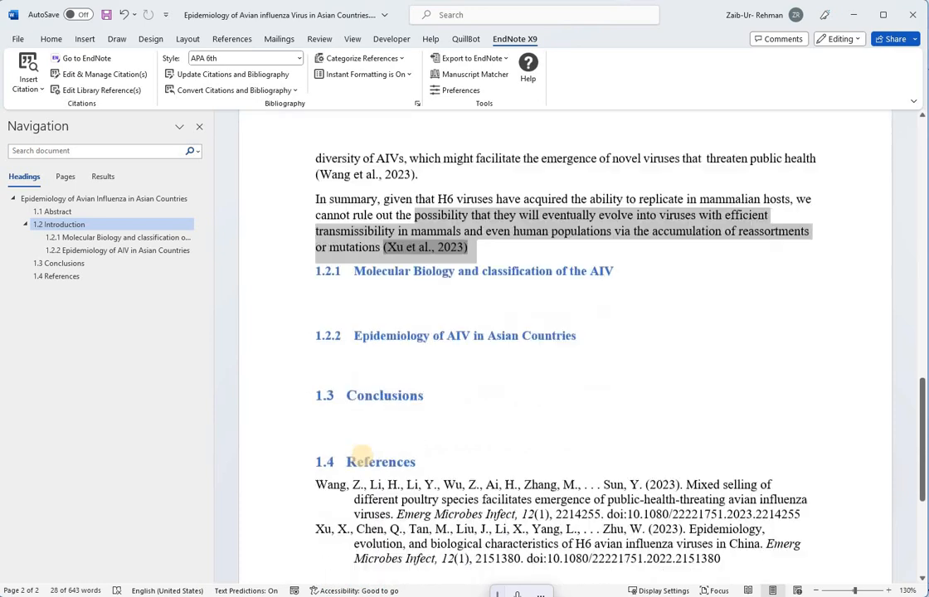
{"action": "scroll", "coordinate": [566, 406], "scroll_direction": "down", "scroll_amount": 3}
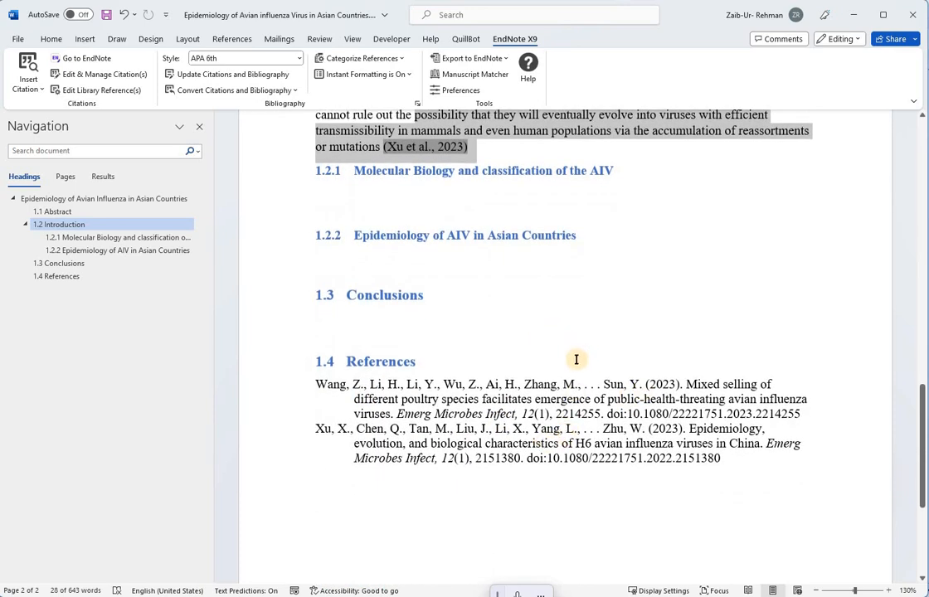
{"action": "scroll", "coordinate": [532, 345], "scroll_direction": "up", "scroll_amount": 5}
- Add a new line below the cited H6 summary, insert the selected H6 article's citation there from EndNote and check the reference list
{"action": "left_click", "coordinate": [535, 350]}
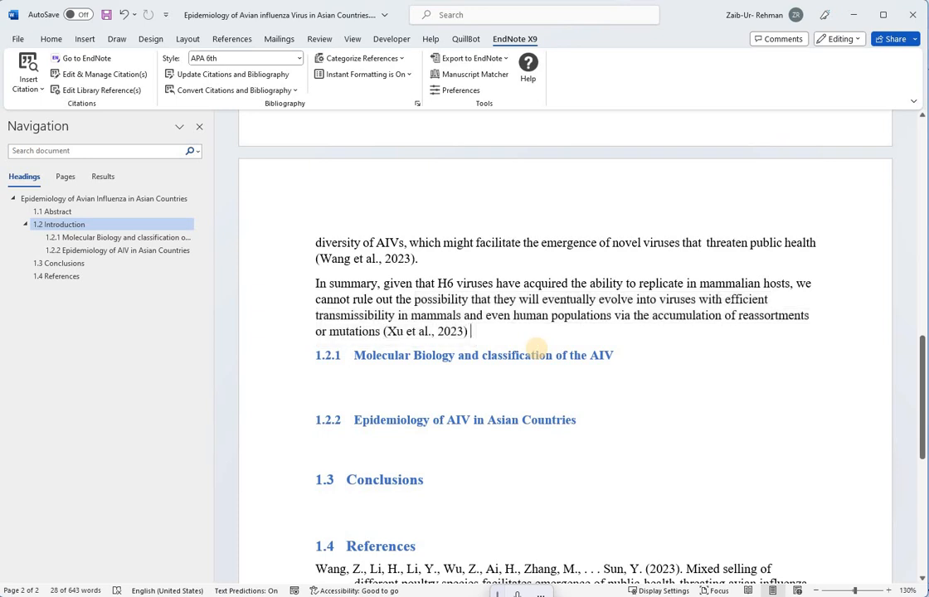
{"action": "key", "text": "alt+Tab"}
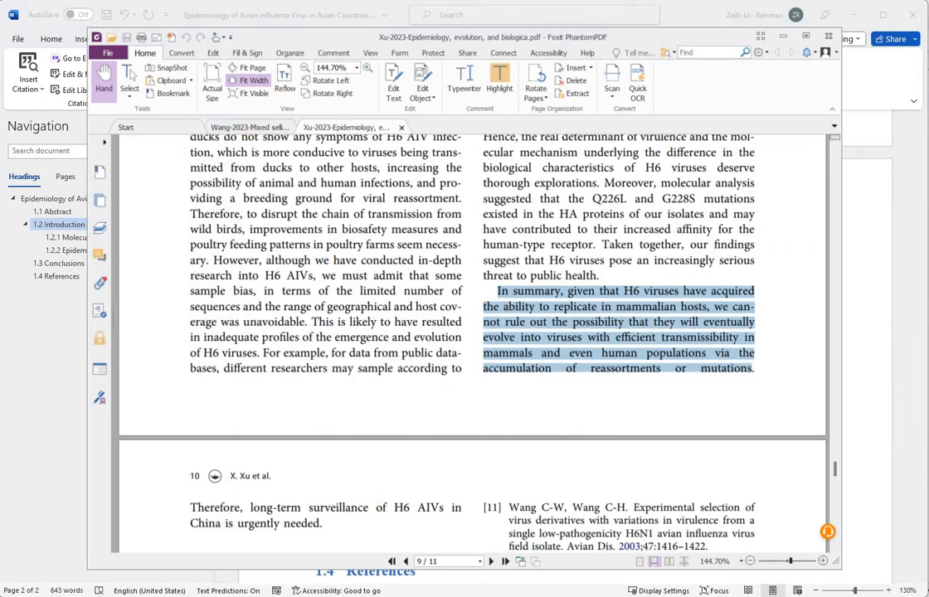
{"action": "key", "text": "alt+Tab"}
{"action": "left_click", "coordinate": [416, 595]}
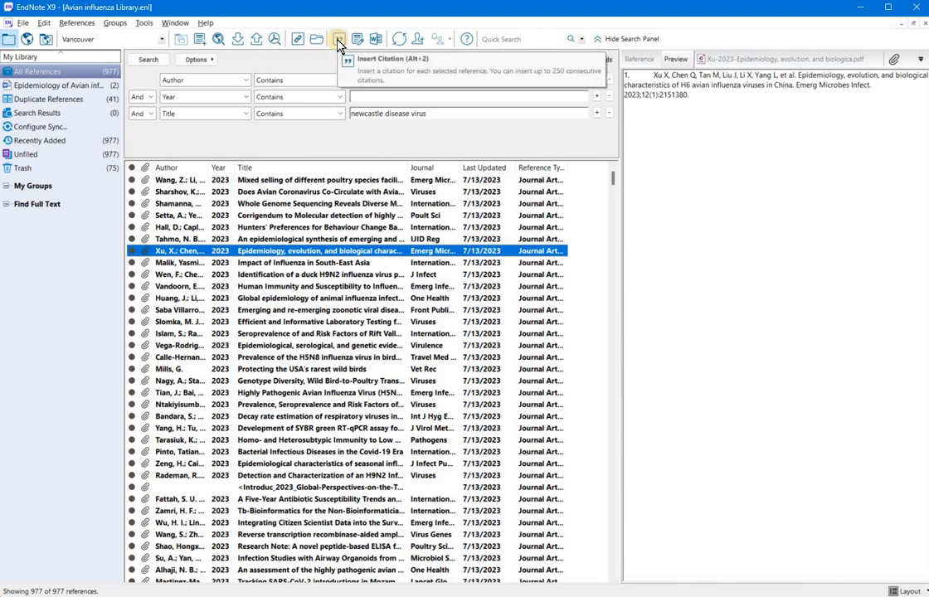
{"action": "left_click", "coordinate": [338, 43]}
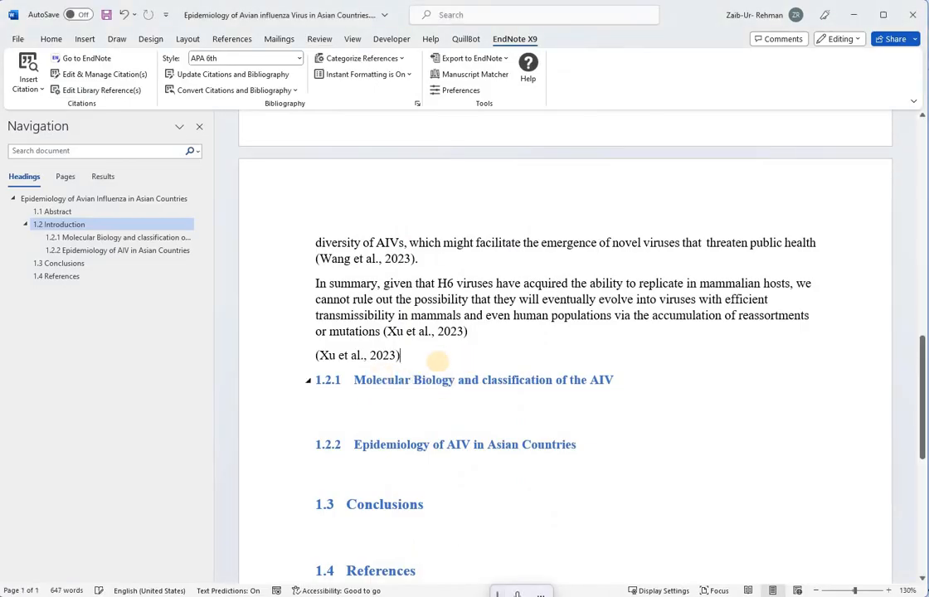
{"action": "left_click_drag", "start_coordinate": [427, 358], "coordinate": [306, 284]}
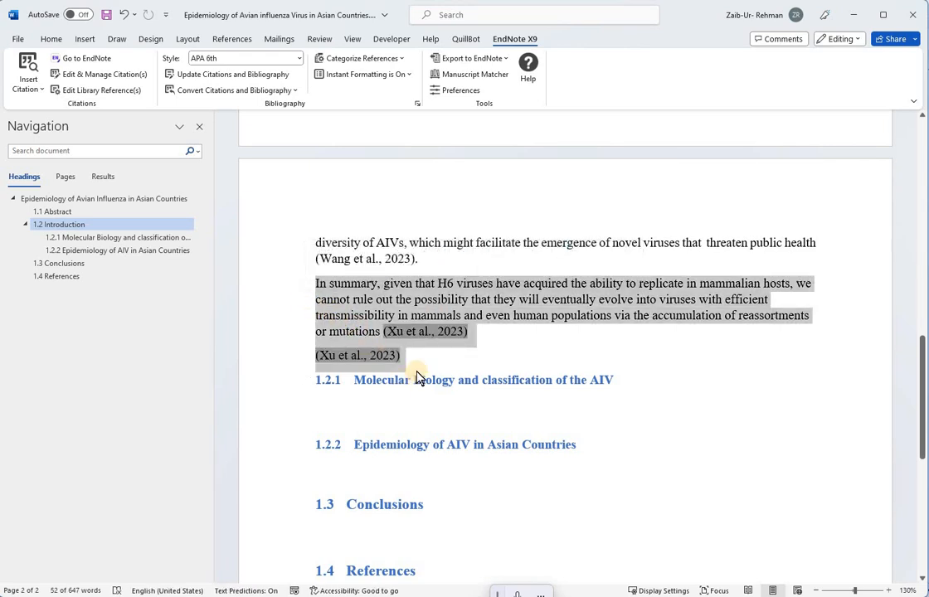
{"action": "scroll", "coordinate": [448, 448], "scroll_direction": "down", "scroll_amount": 3}
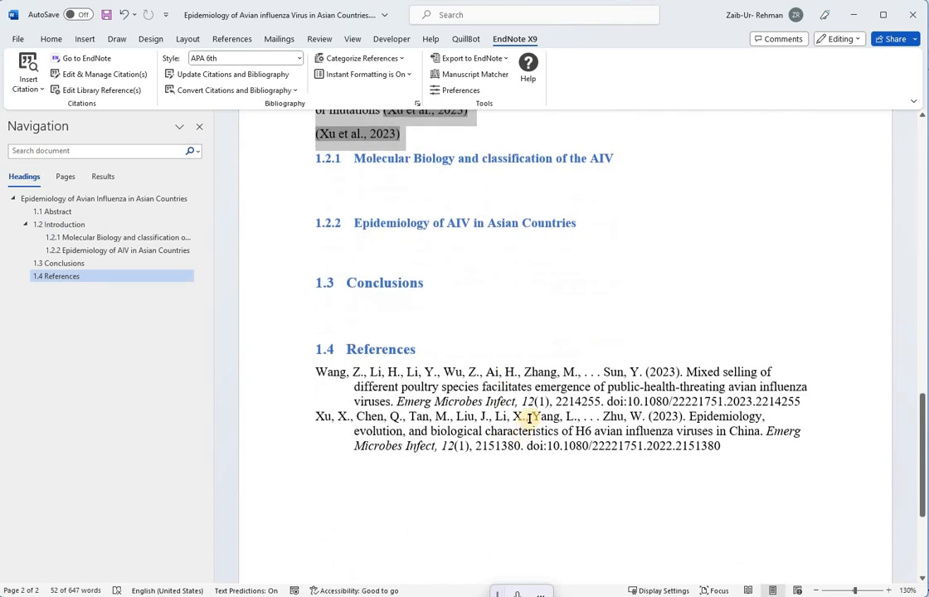